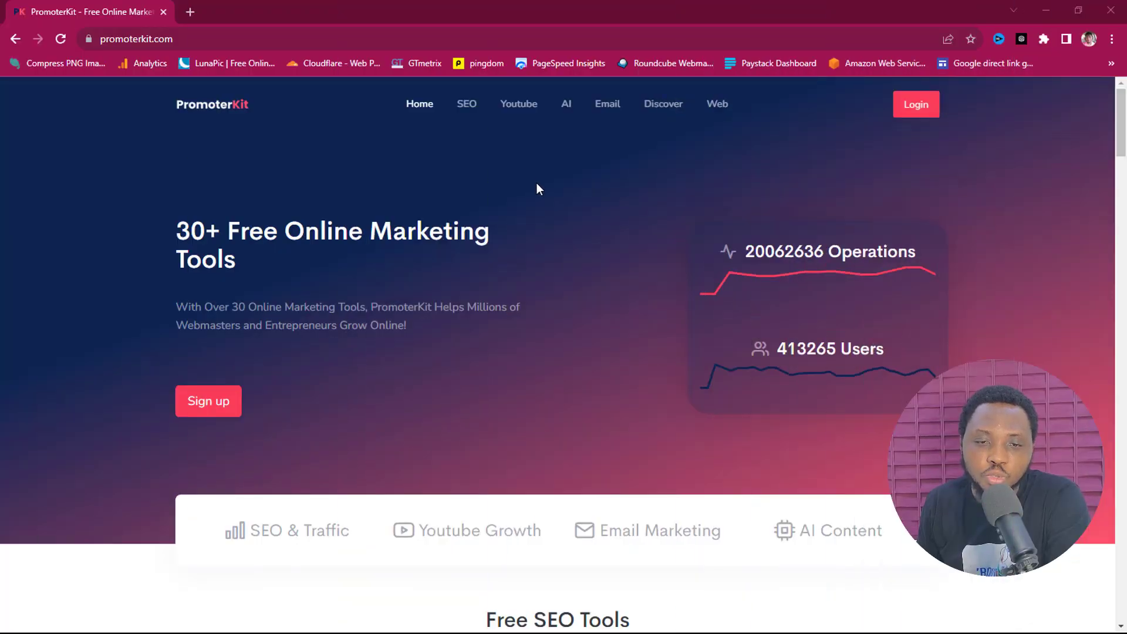
- Open PromoterKit's free Keyword Research Tool from the SEO tools section
scroll(561, 274, "down", 6)
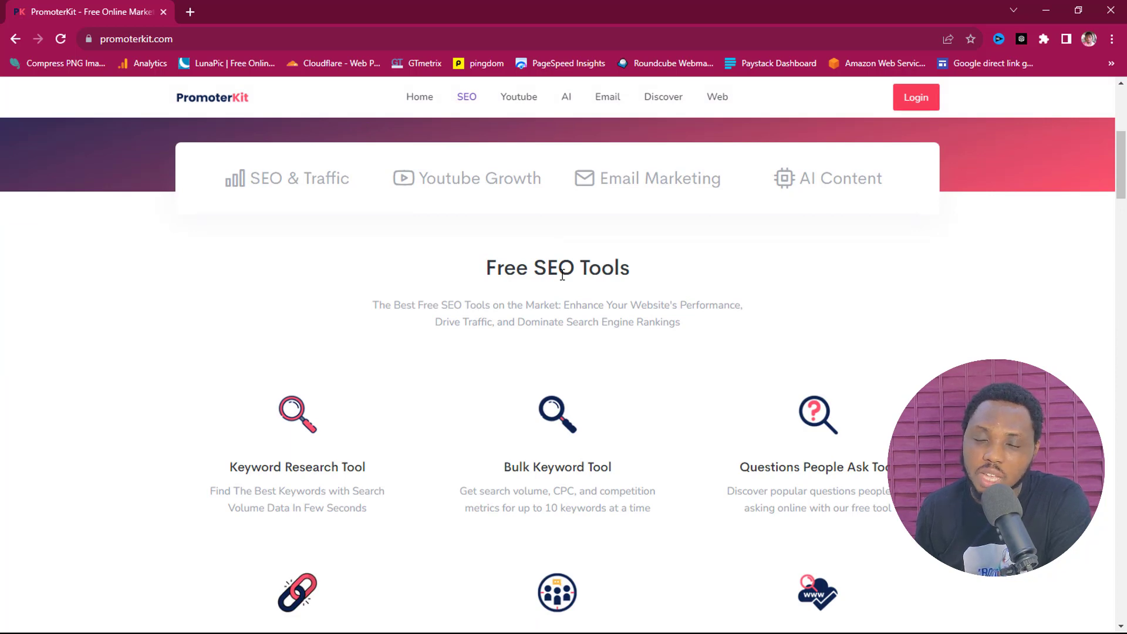
scroll(562, 275, "up", 6)
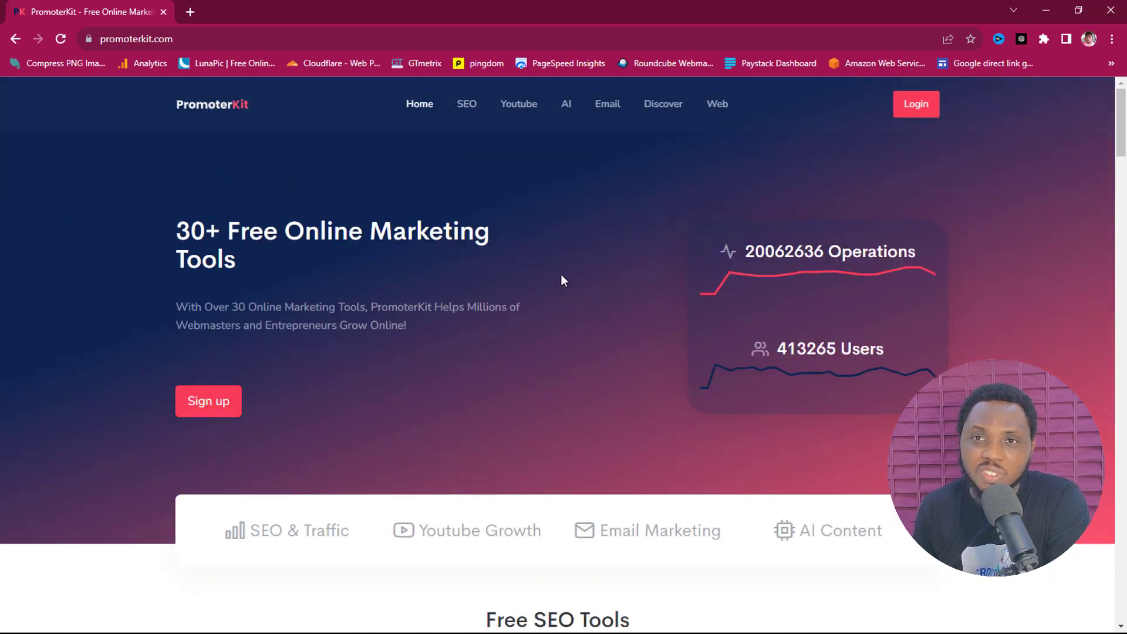
left_click(469, 117)
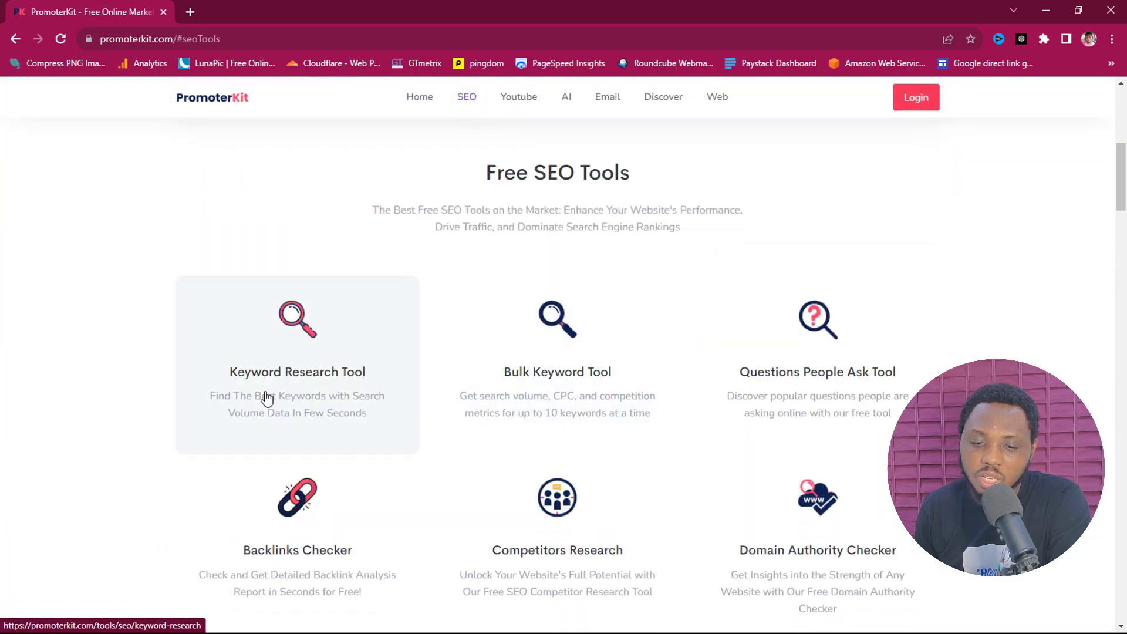
left_click(318, 370)
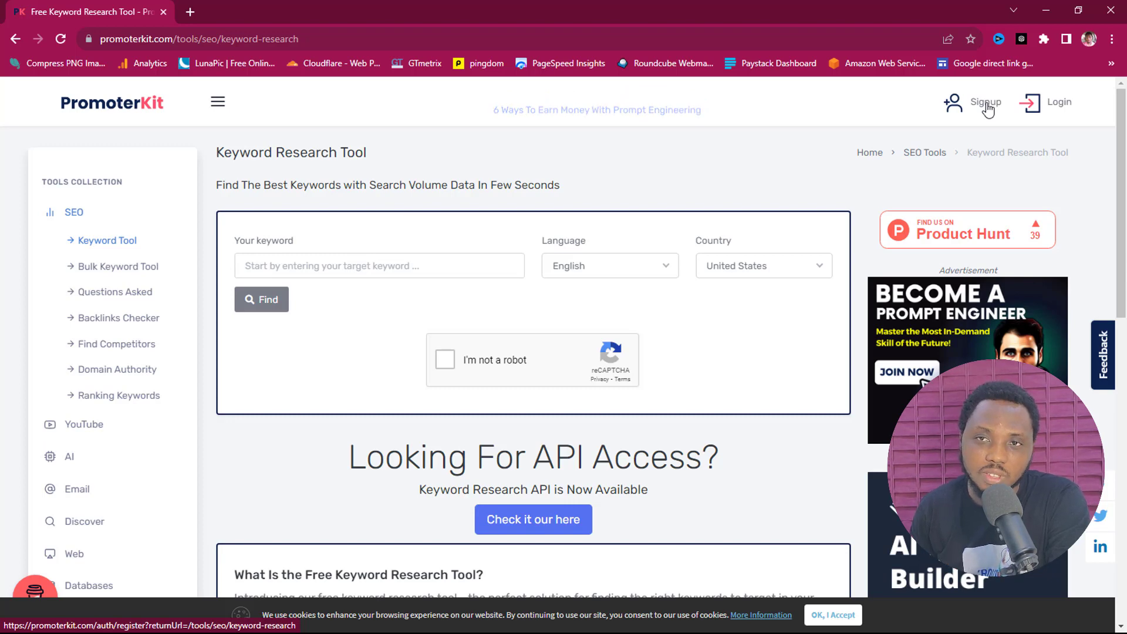
- Log in to the PromoterKit account to unlock 20 daily operations
left_click(1055, 105)
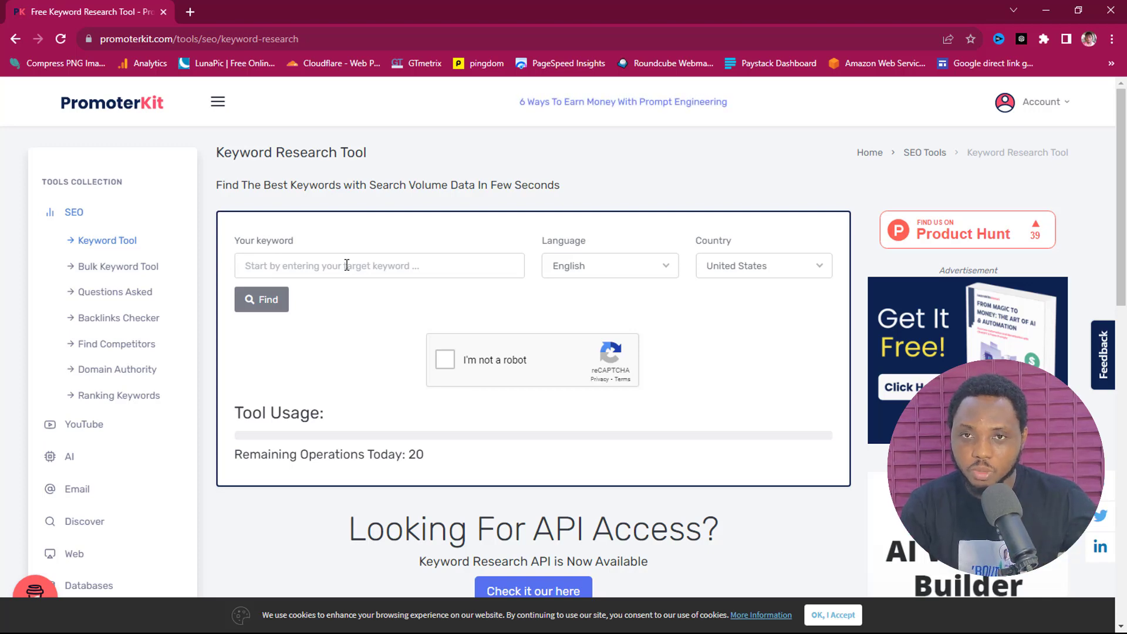
- Search the keyword 'wordpress tutorials' after passing the reCAPTCHA check
left_click(347, 266)
type("wordpress tutorials")
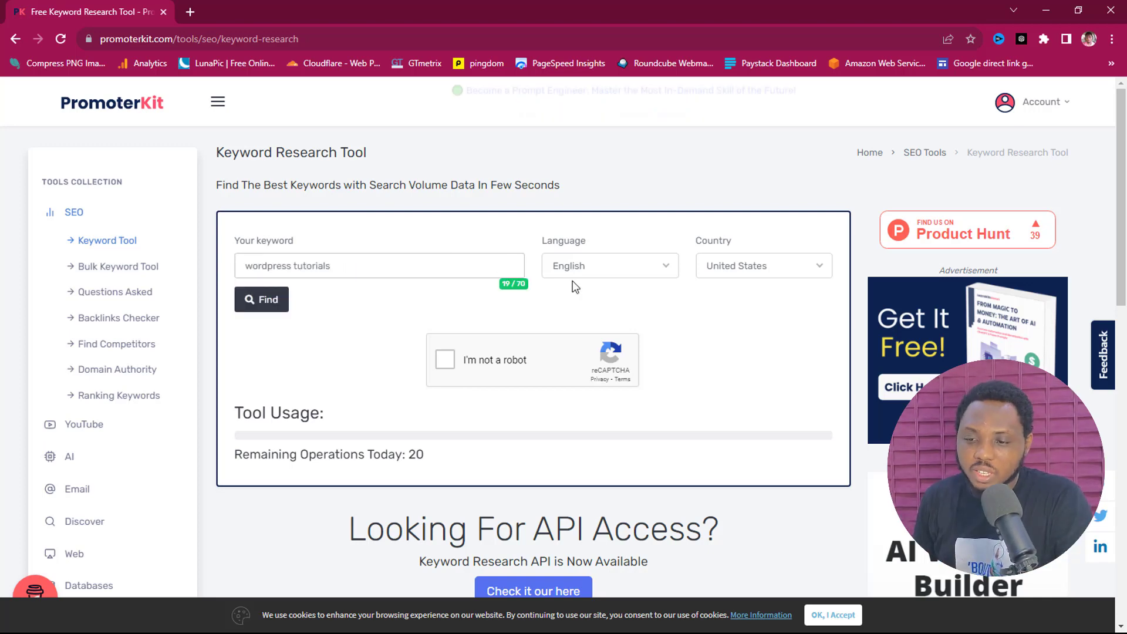
left_click(442, 365)
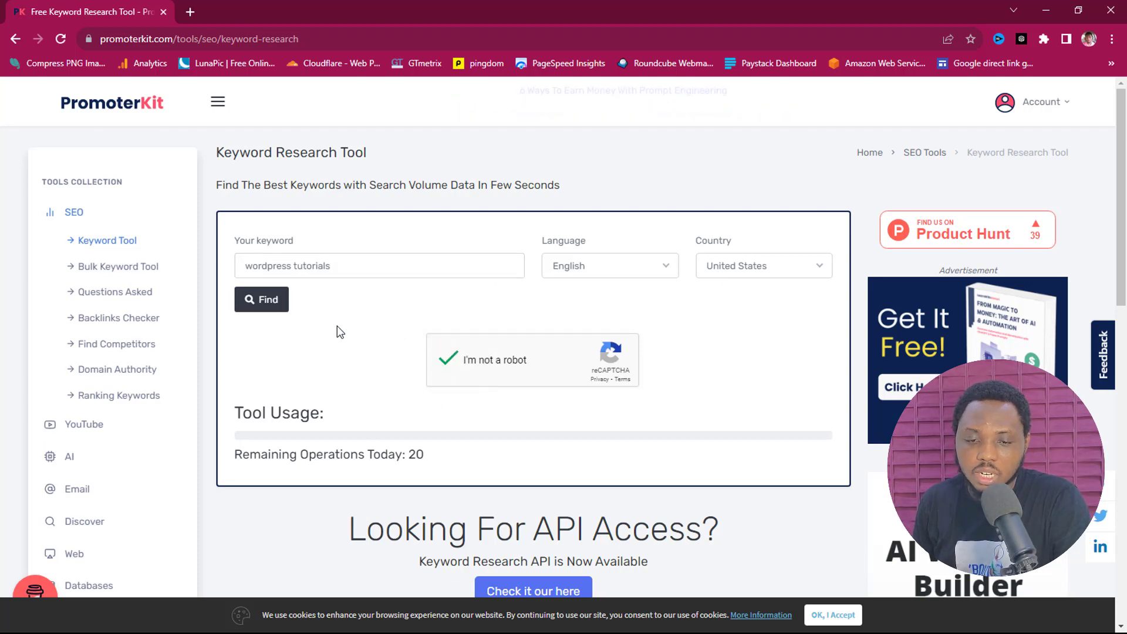
left_click(263, 302)
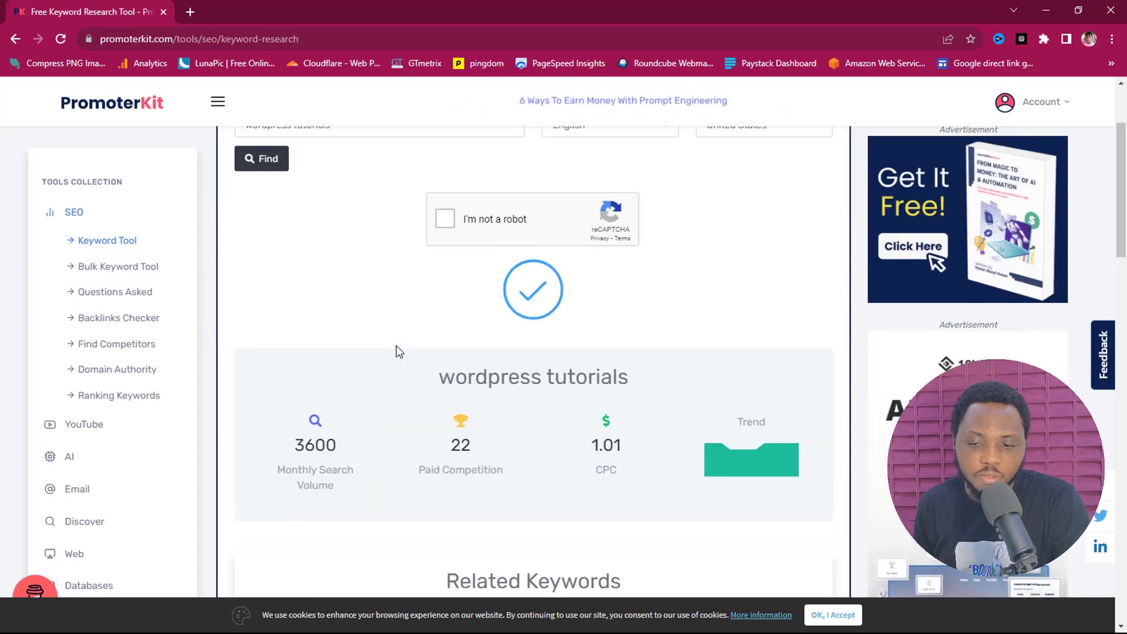
- Review the results: 3600 monthly searches, CPC 1.01 and 211 related keywords
scroll(400, 359, "down", 1)
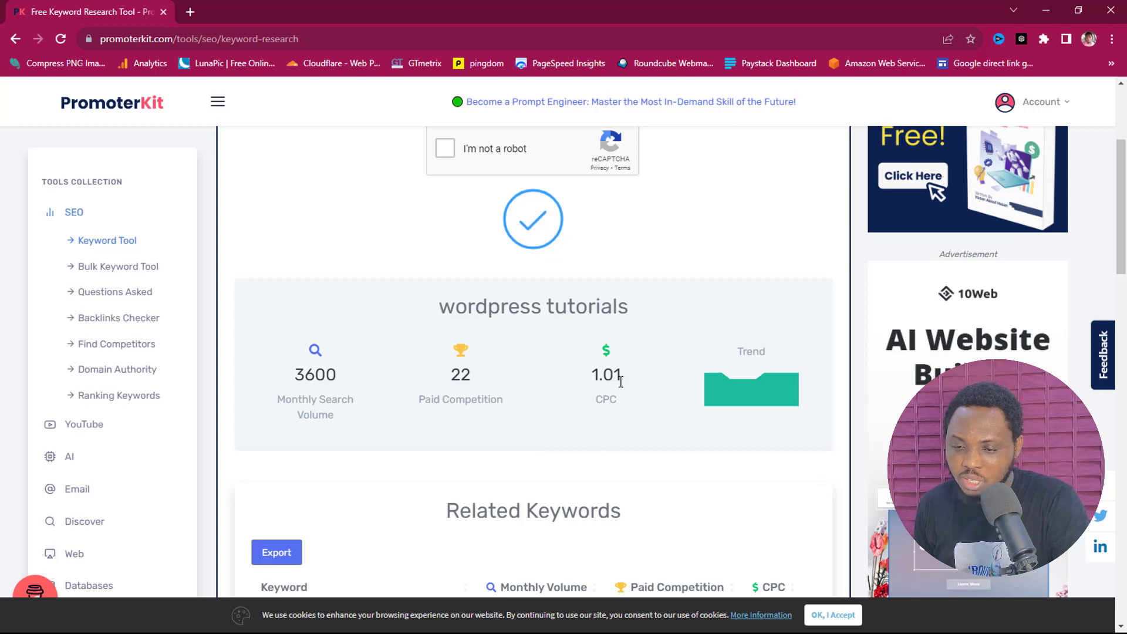
scroll(658, 358, "down", 1)
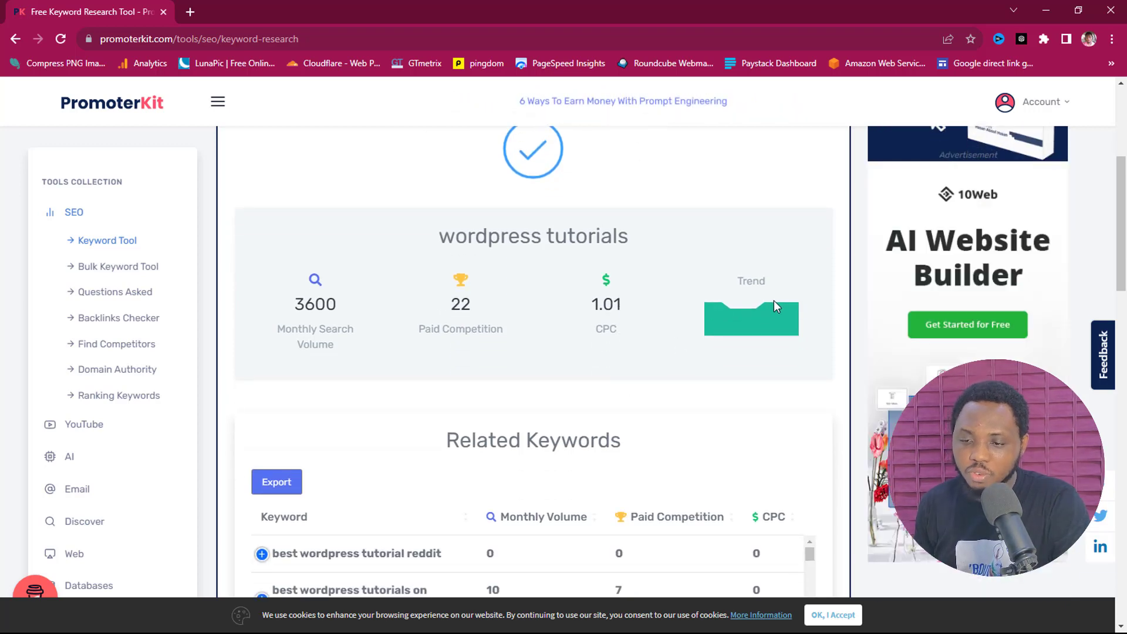
scroll(777, 301, "down", 3)
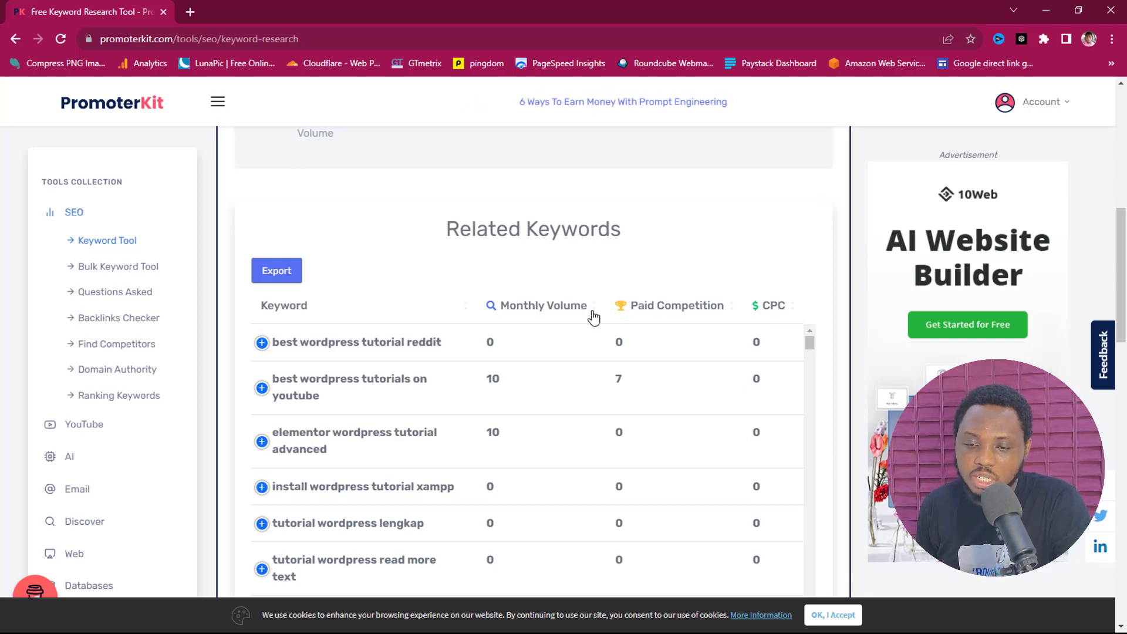
scroll(541, 315, "down", 8)
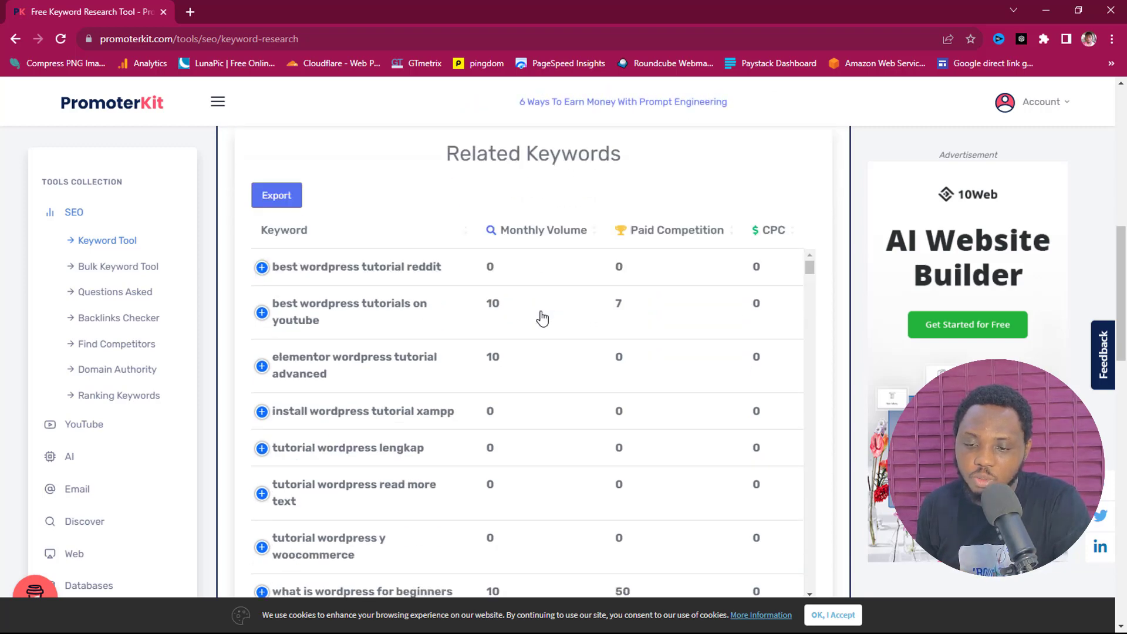
scroll(541, 320, "up", 2)
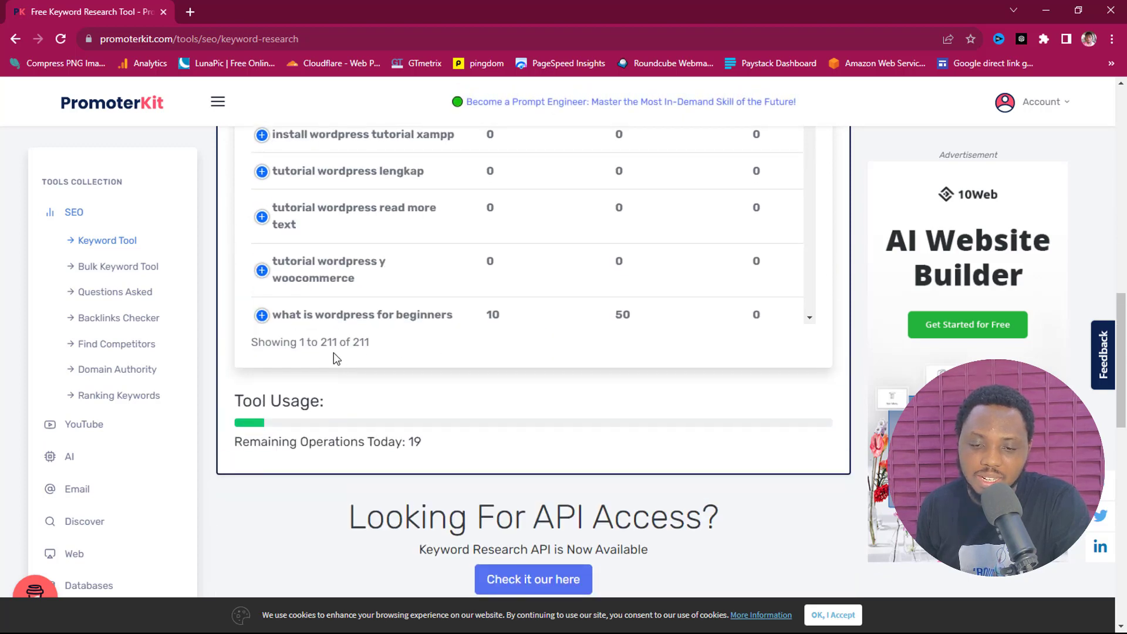
scroll(610, 361, "up", 2)
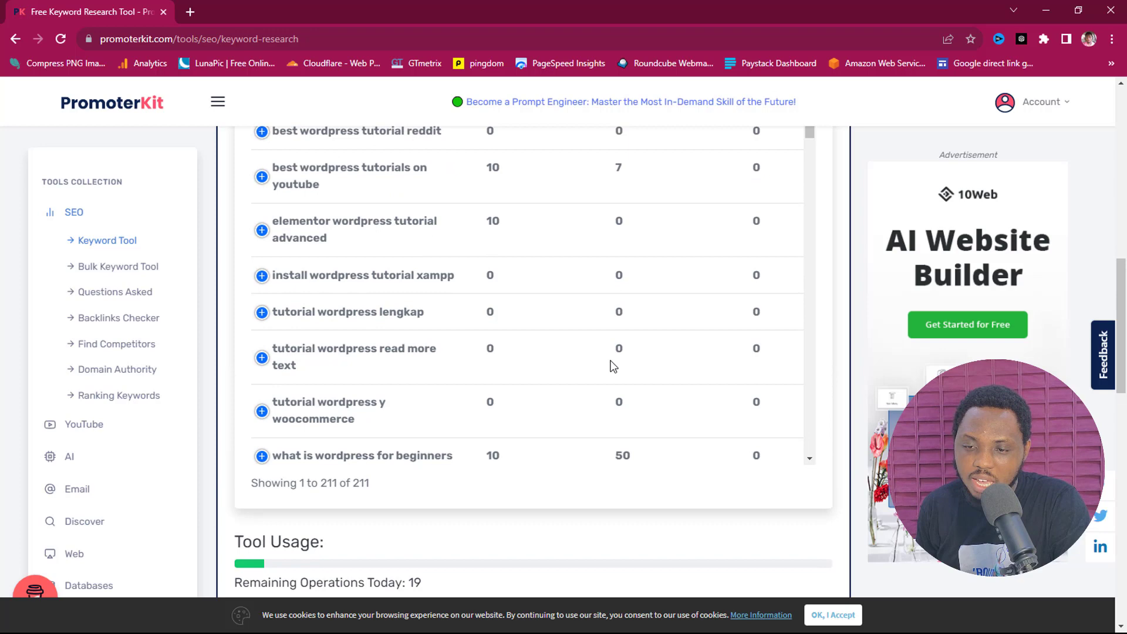
scroll(613, 367, "up", 2)
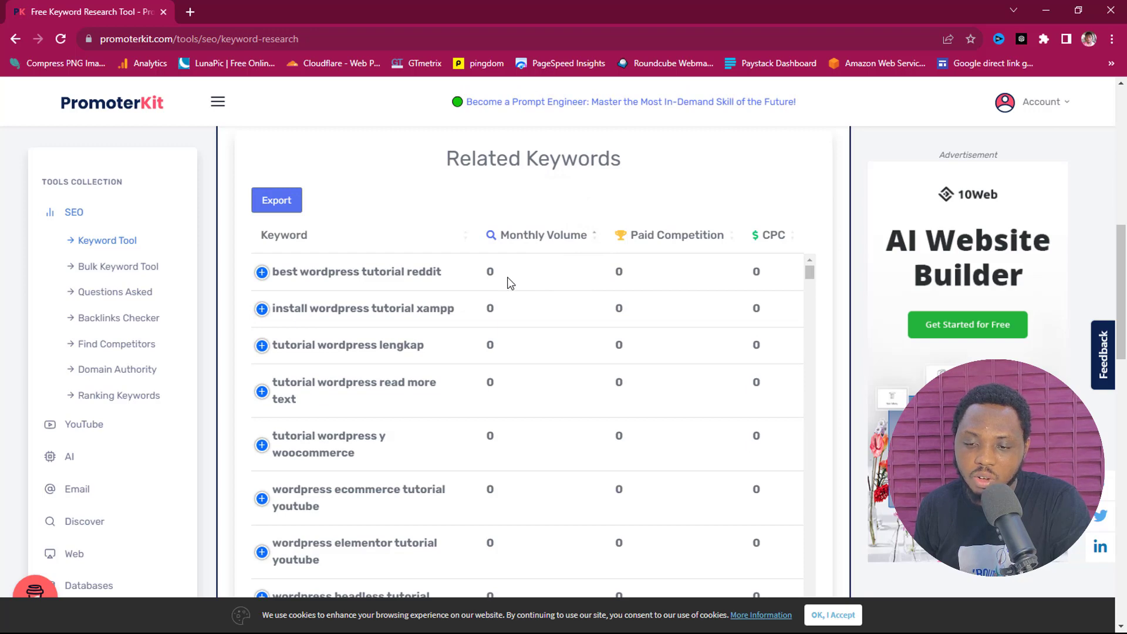
- Sort related keywords by Monthly Volume descending, with 'wordpress tutorials' (3600) on top
scroll(510, 282, "down", 10)
scroll(514, 289, "down", 15)
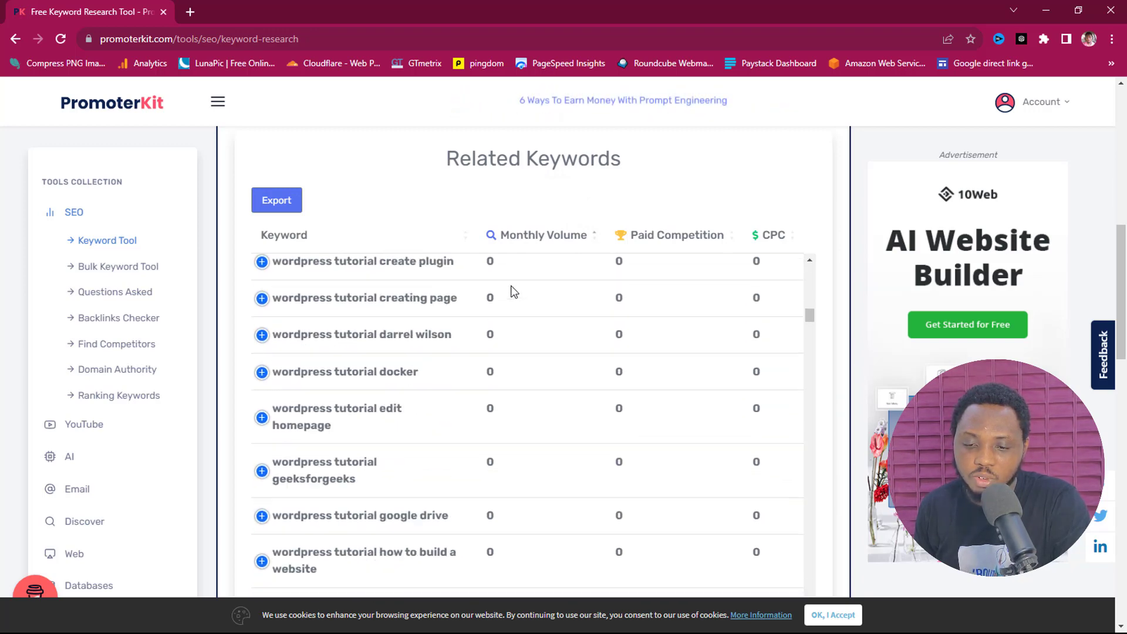
scroll(509, 298, "down", 10)
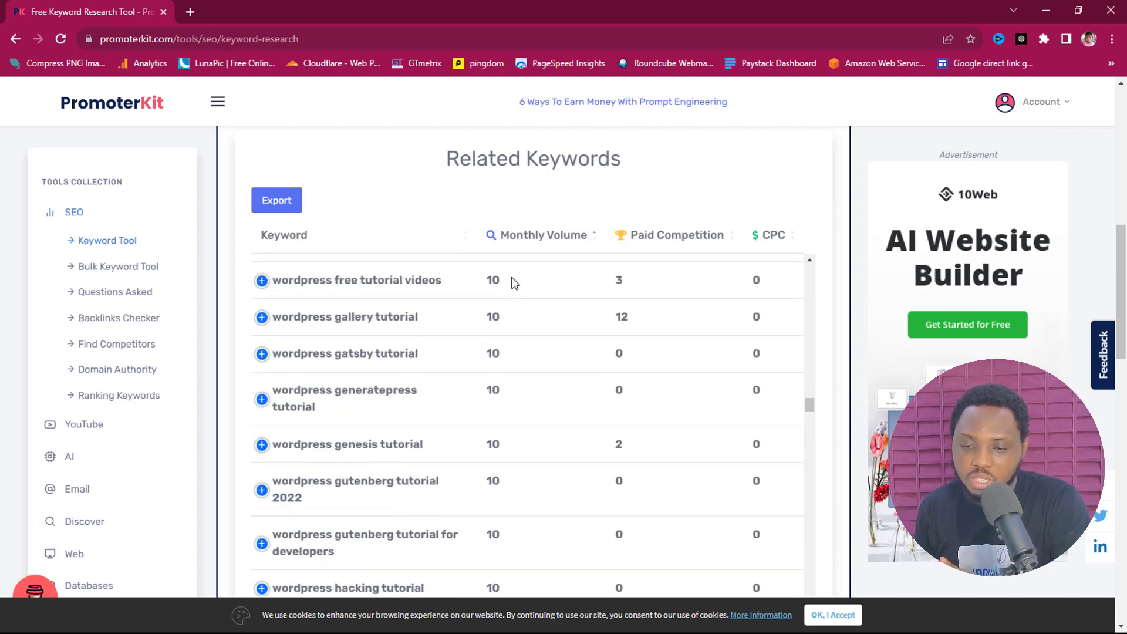
left_click(528, 247)
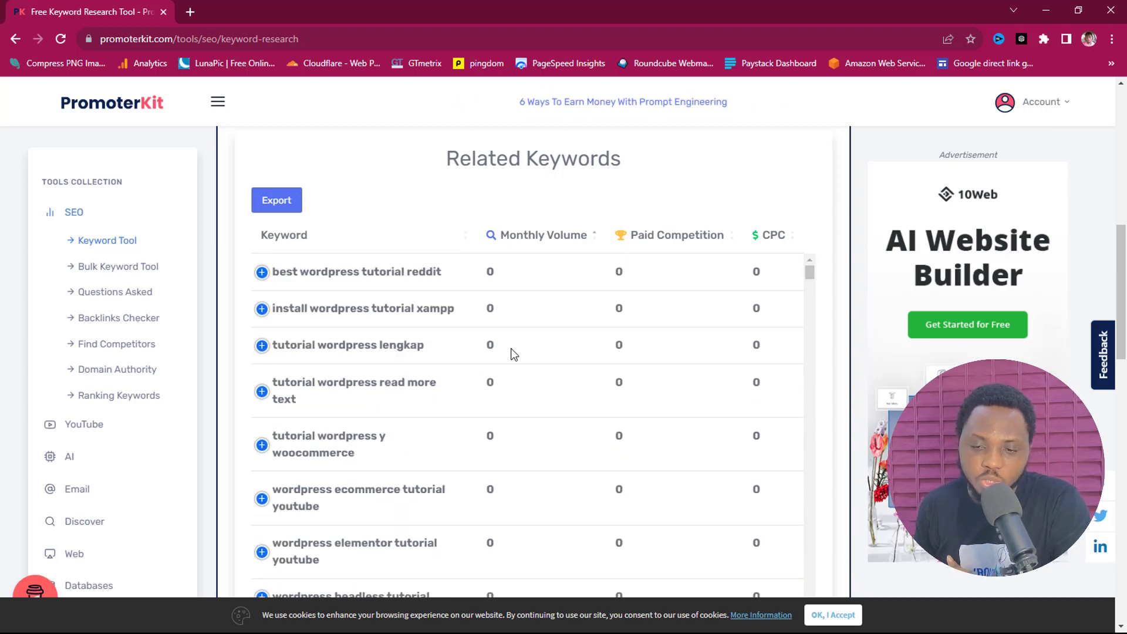
left_click(532, 237)
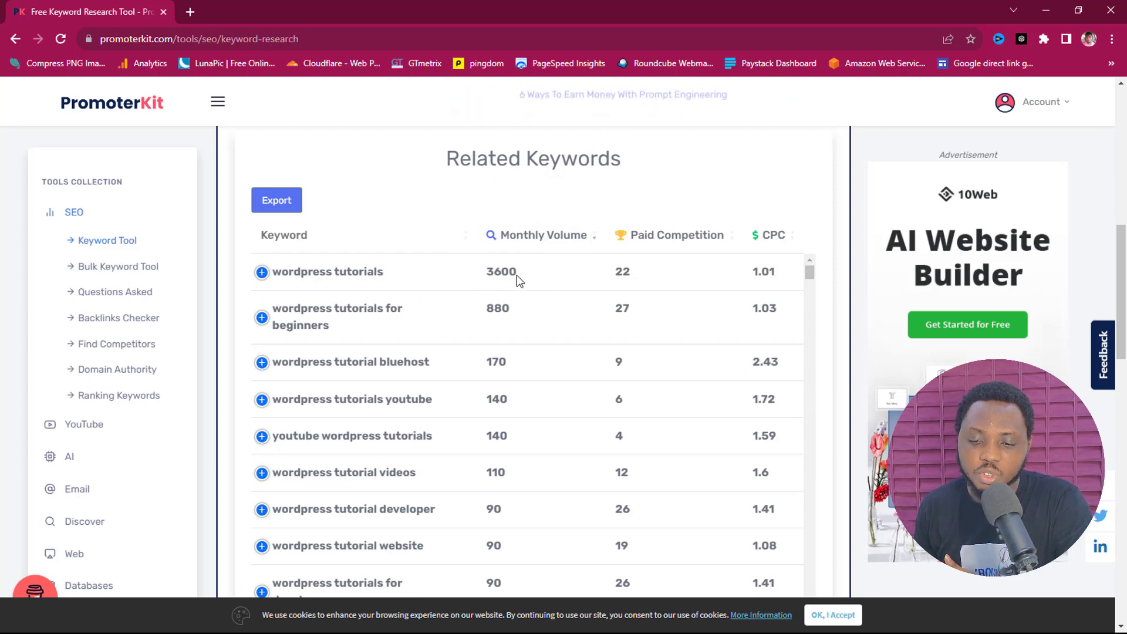
scroll(517, 287, "down", 3)
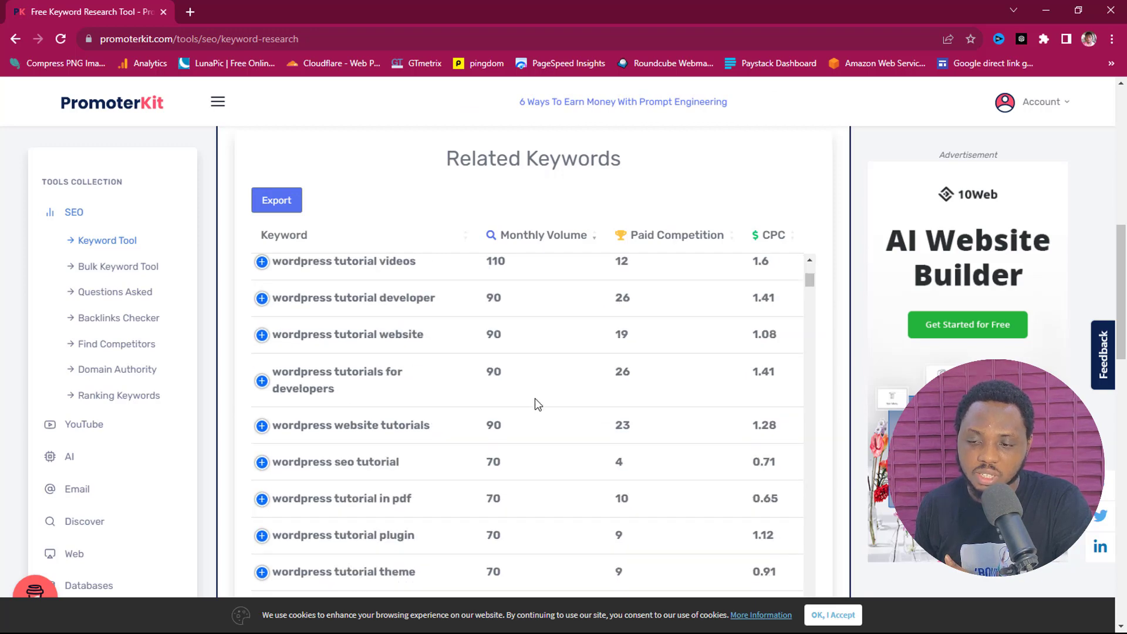
scroll(469, 406, "up", 3)
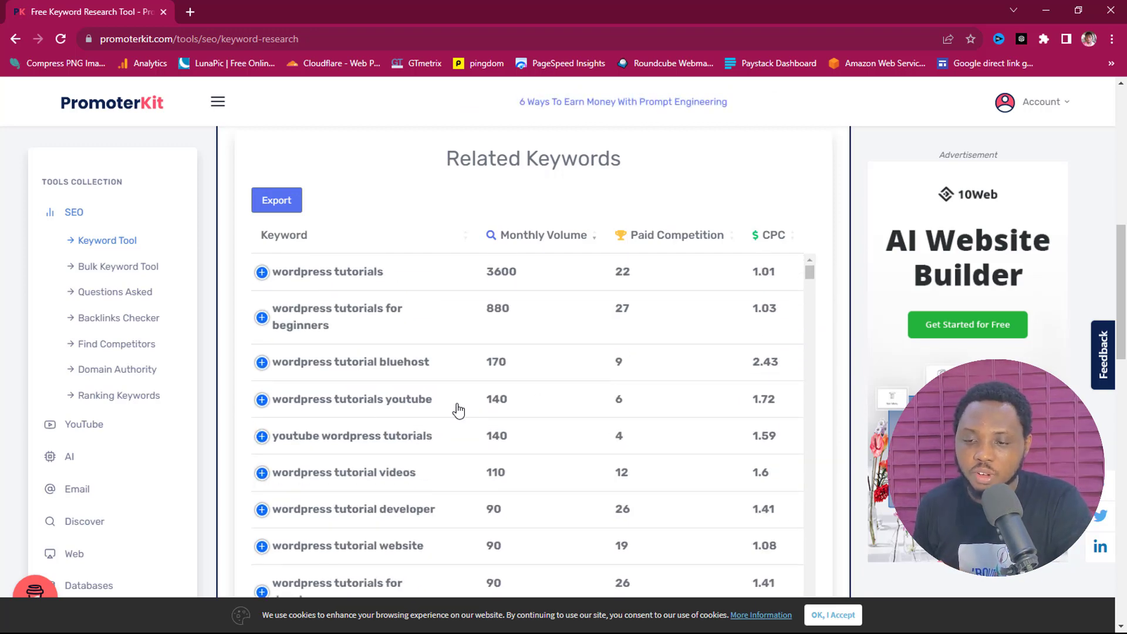
- Sort related keywords by Paid Competition, then by CPC descending, led by the 2.63 keyword
left_click(670, 241)
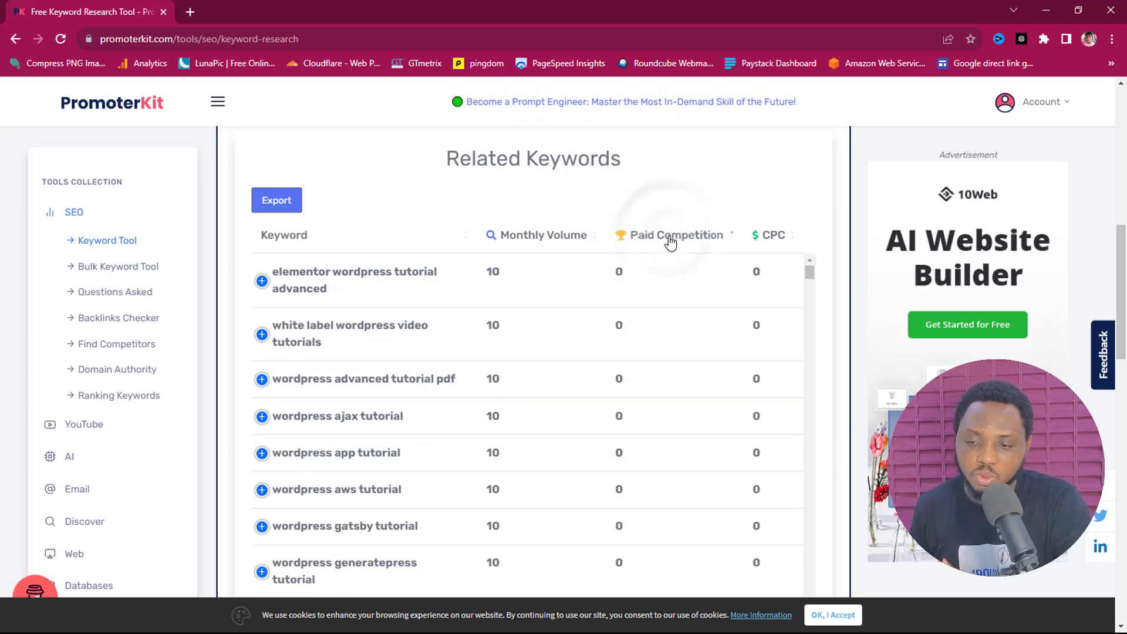
left_click(670, 241)
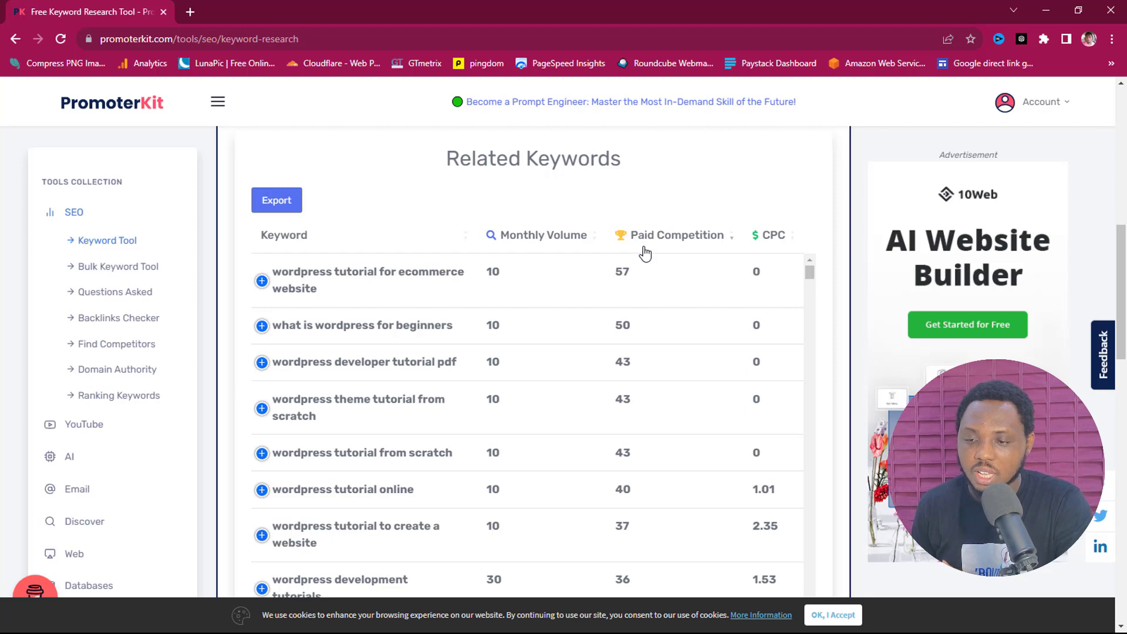
left_click(776, 237)
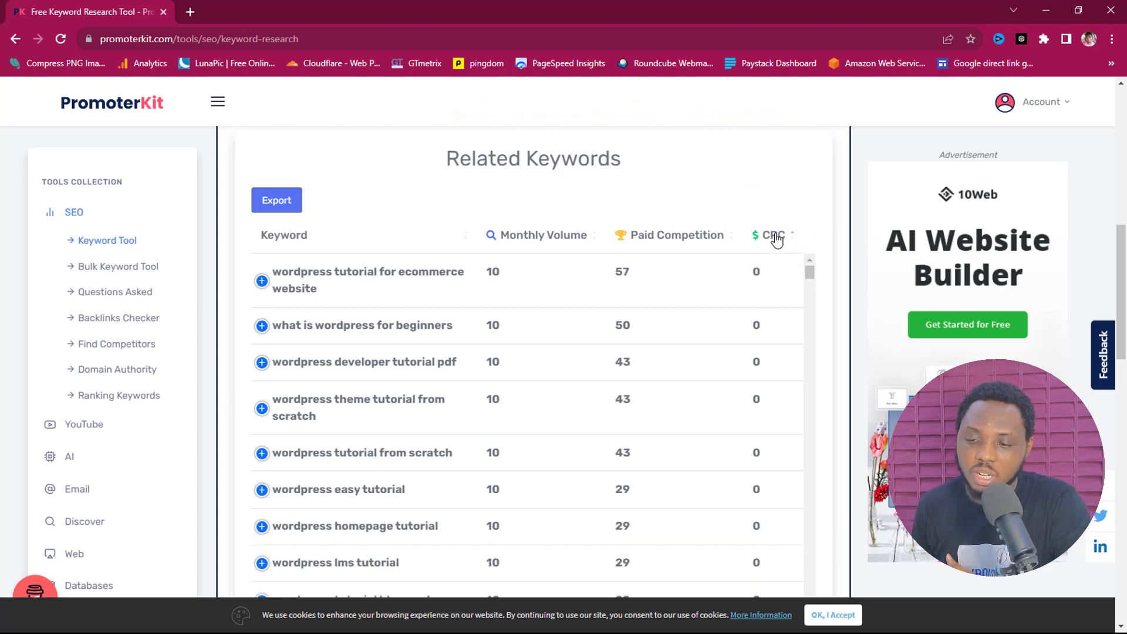
left_click(776, 237)
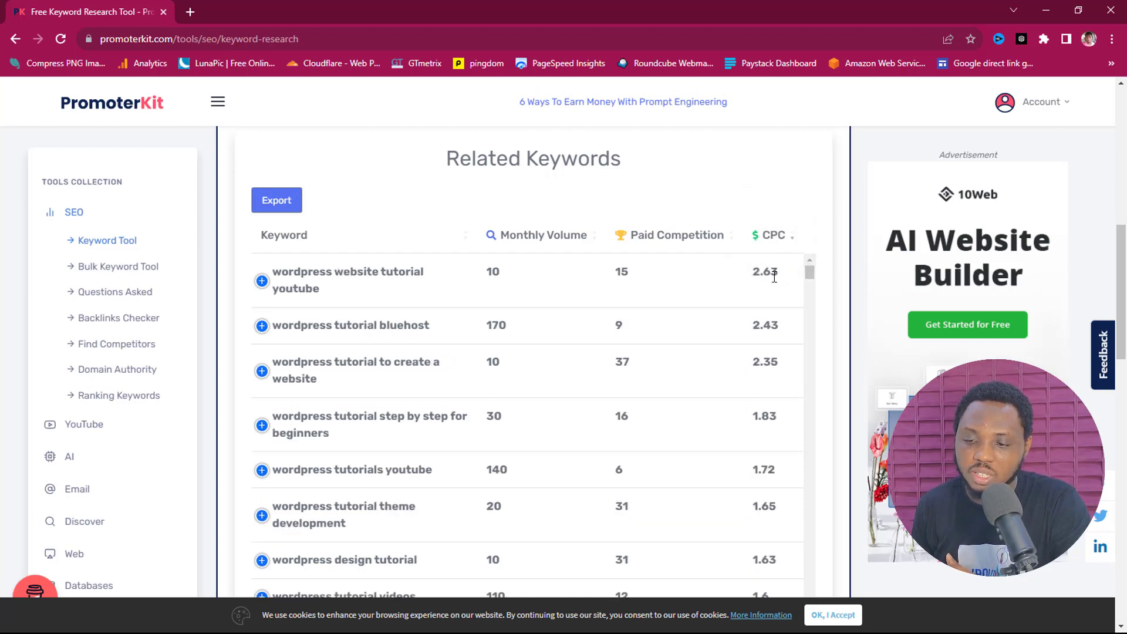
- Expand 'wordpress website tutorial youtube' to show its Trend sparkline
scroll(263, 329, "up", 1)
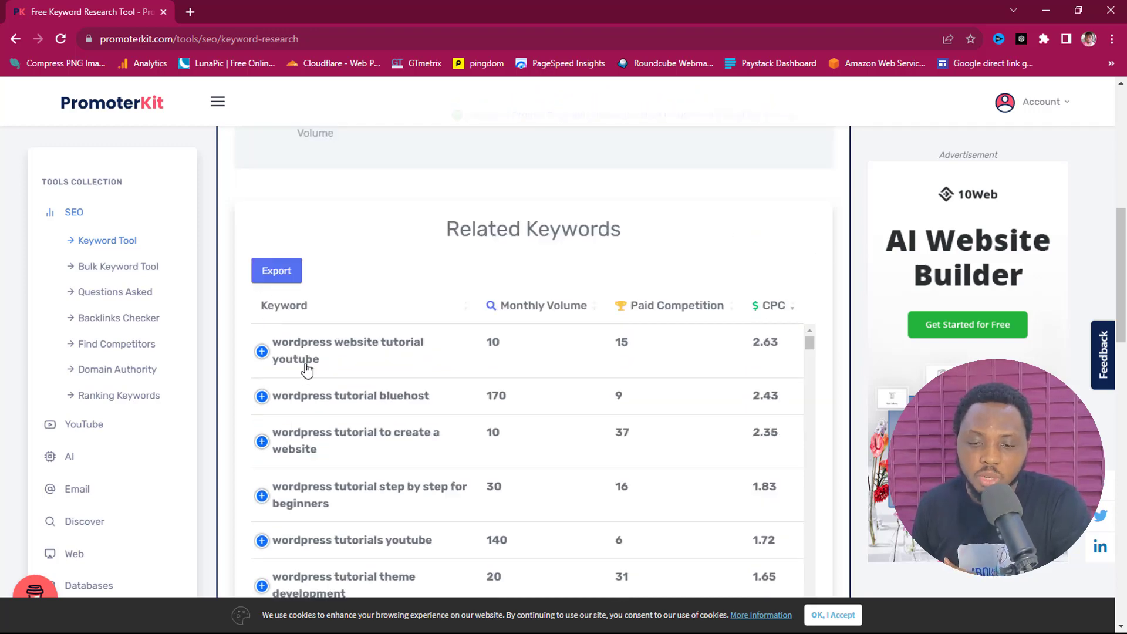
left_click(264, 351)
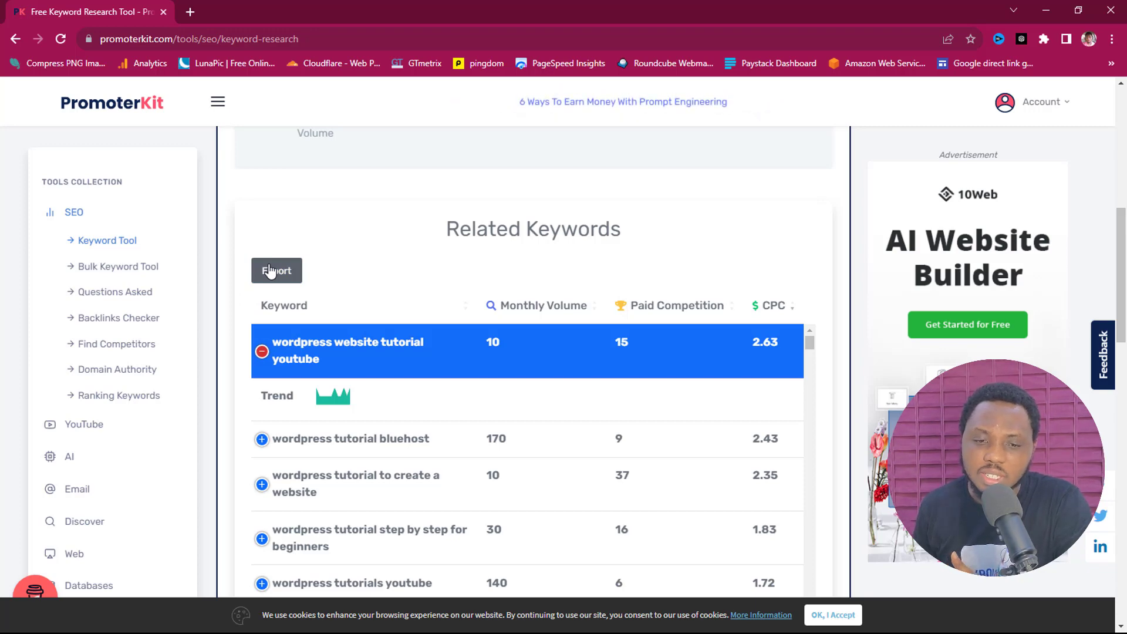
- Switch to PromoterKit's Bulk Keyword Tool from the SEO sidebar
left_click(114, 268)
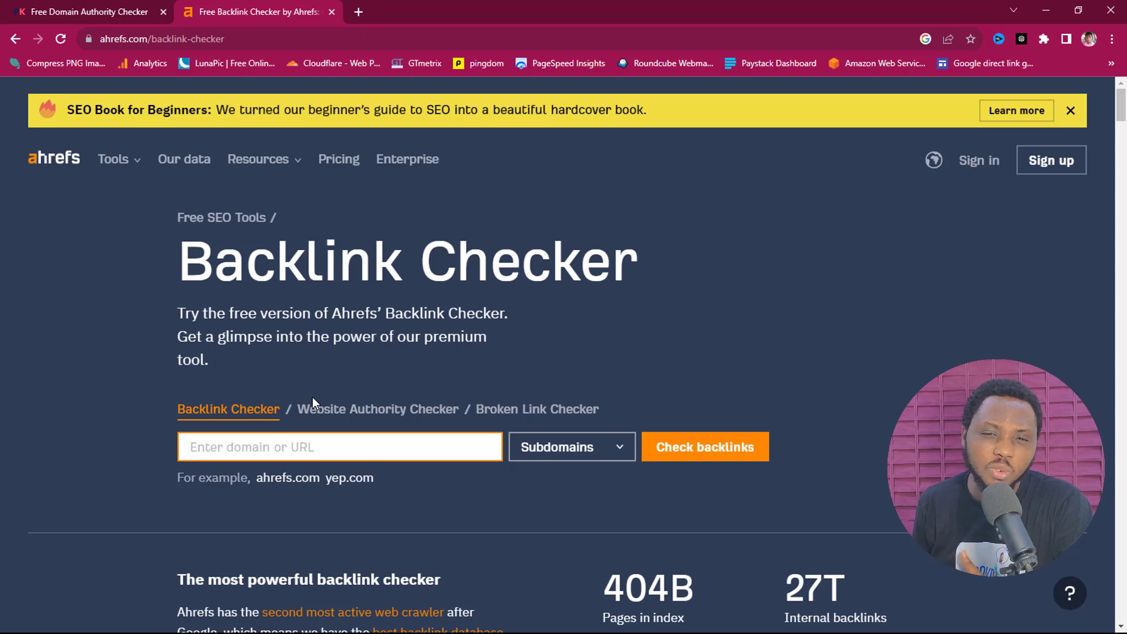
- Focus Ahrefs' Backlink Checker domain field, then return to the Domain Authority Checker tab
left_click(296, 449)
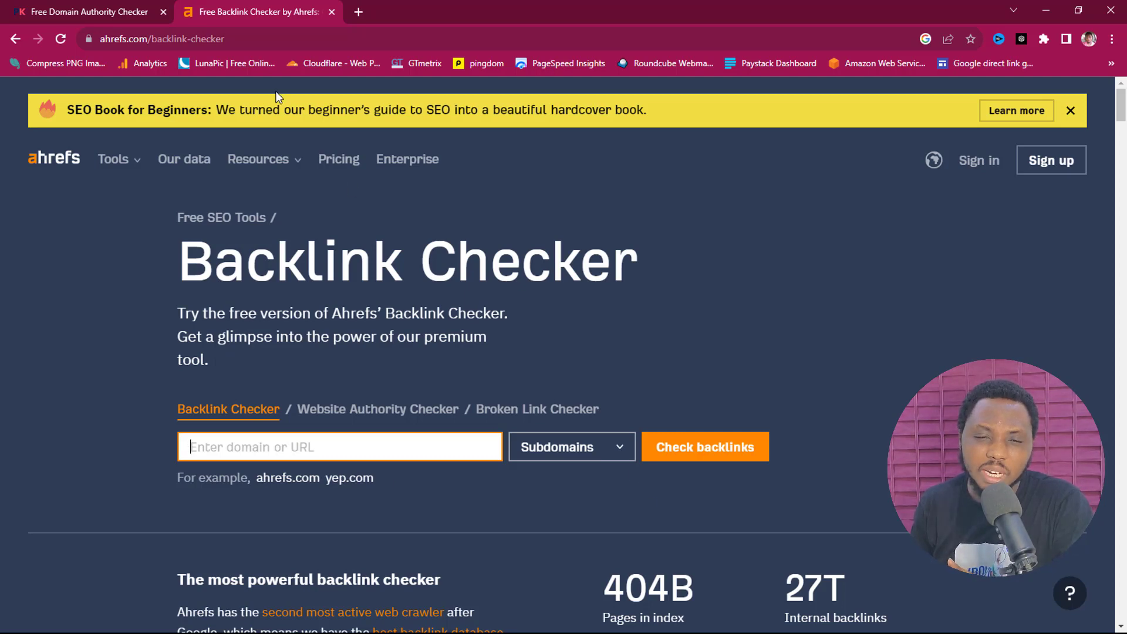
left_click(131, 20)
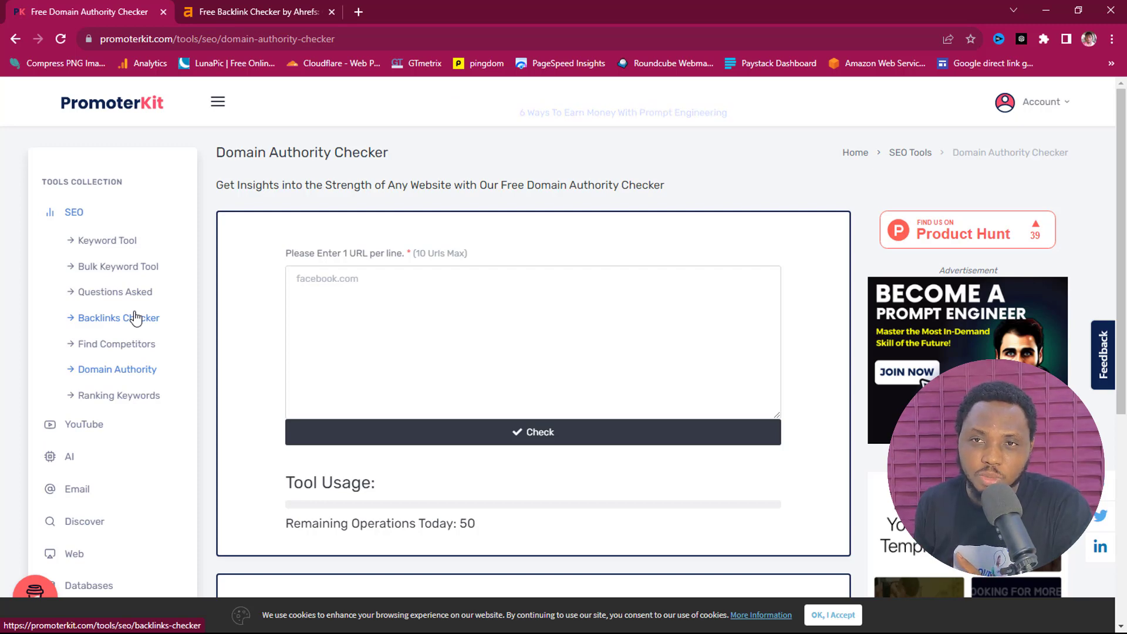
- Go via Ranking Keywords to PromoterKit's YouTube Keyword Tool, then open a blank browser tab
left_click(141, 395)
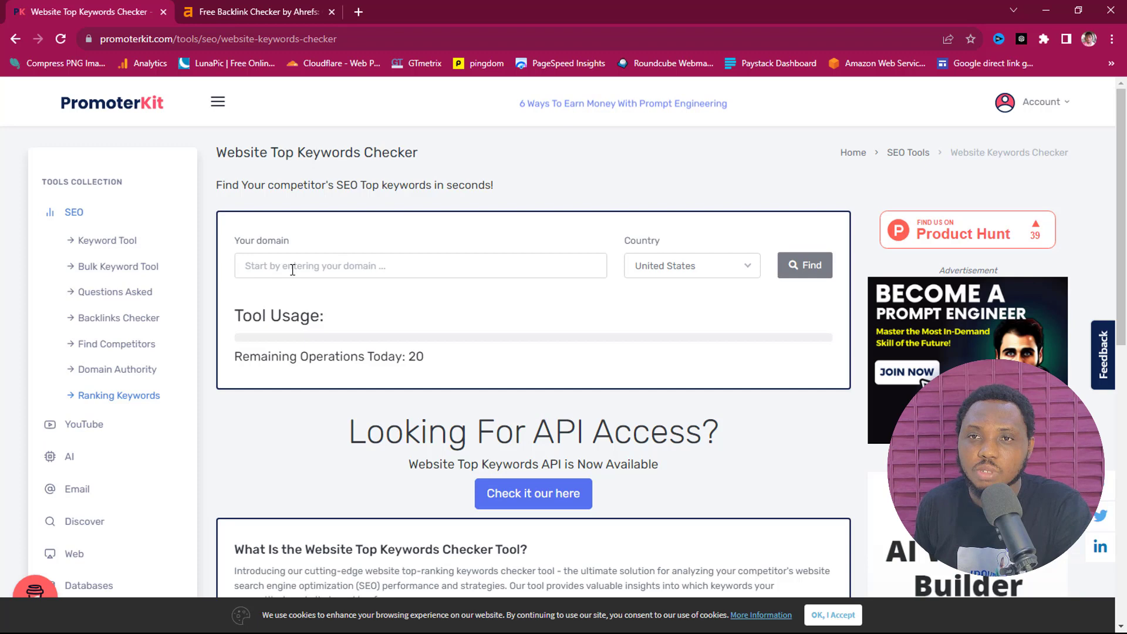
left_click(81, 425)
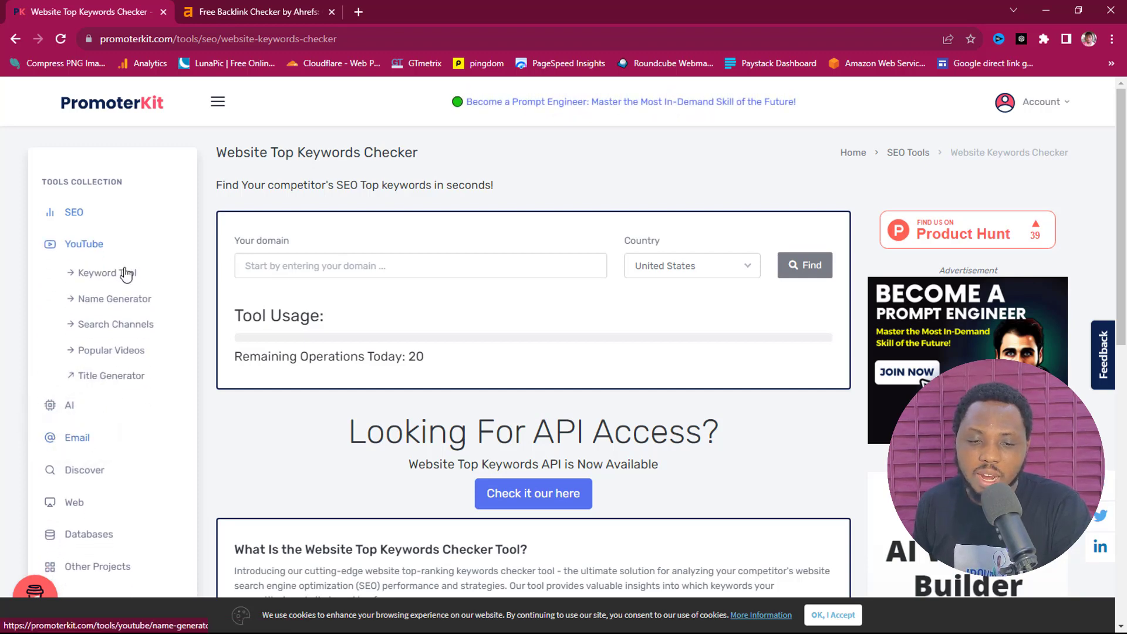
left_click(109, 280)
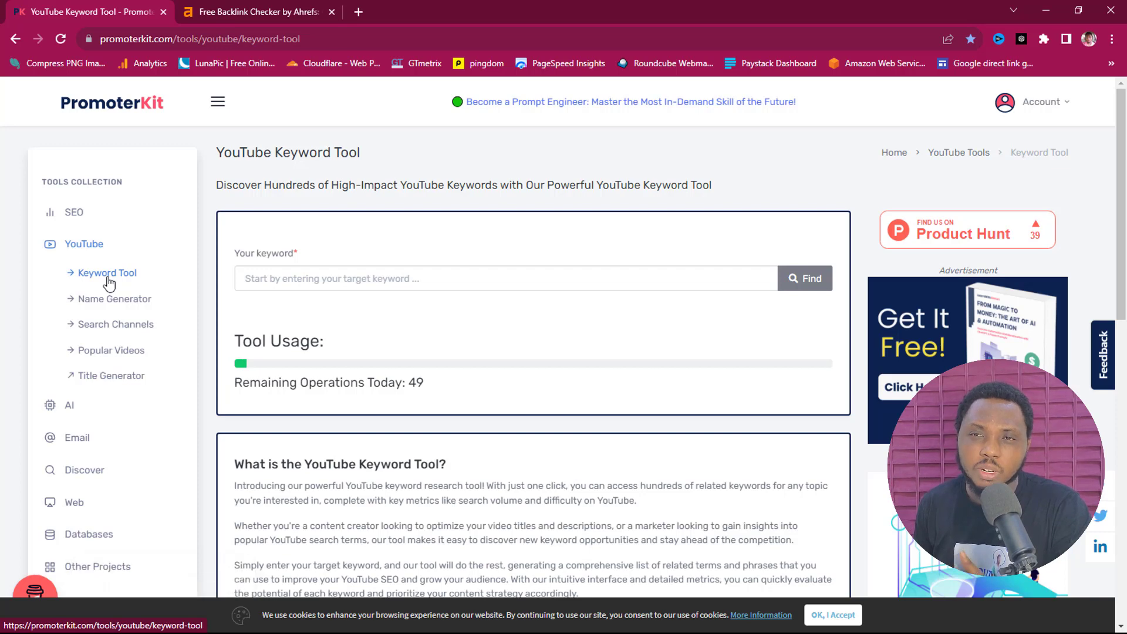
left_click(357, 12)
- Load vidIQ's Keywords page from the 'vid' address-bar suggestion
left_click(339, 36)
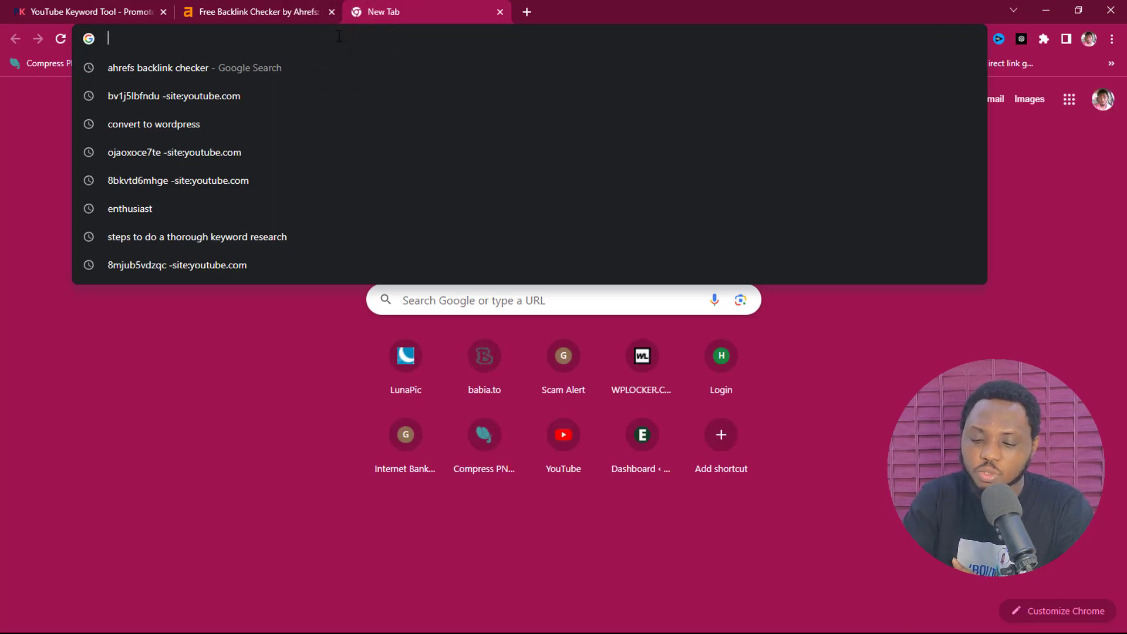
type("vidIQ")
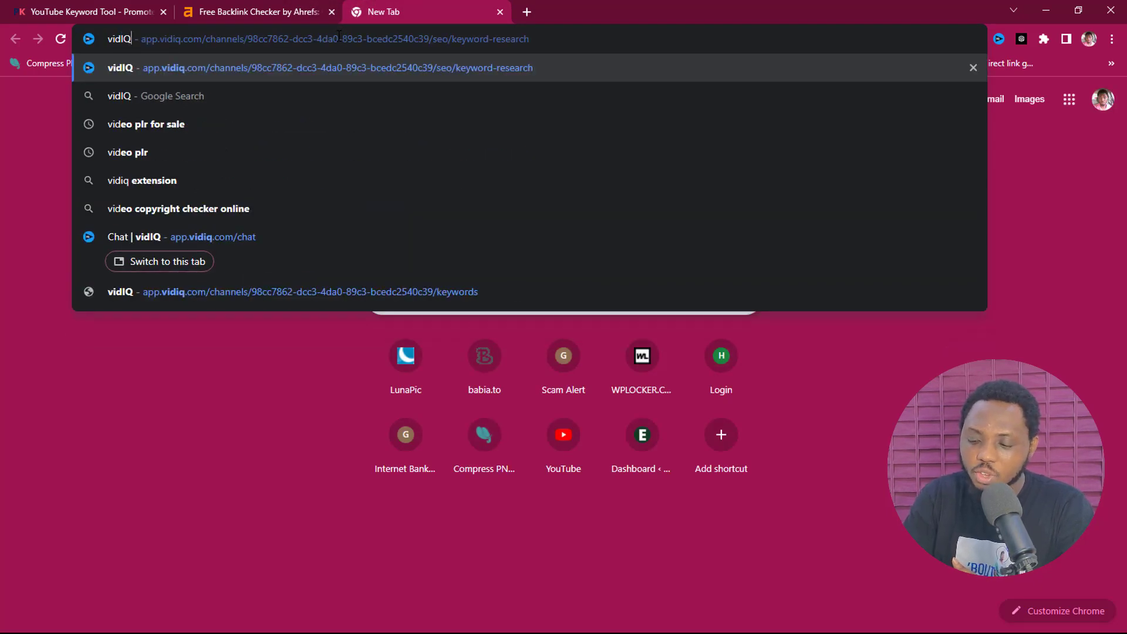
key("Return")
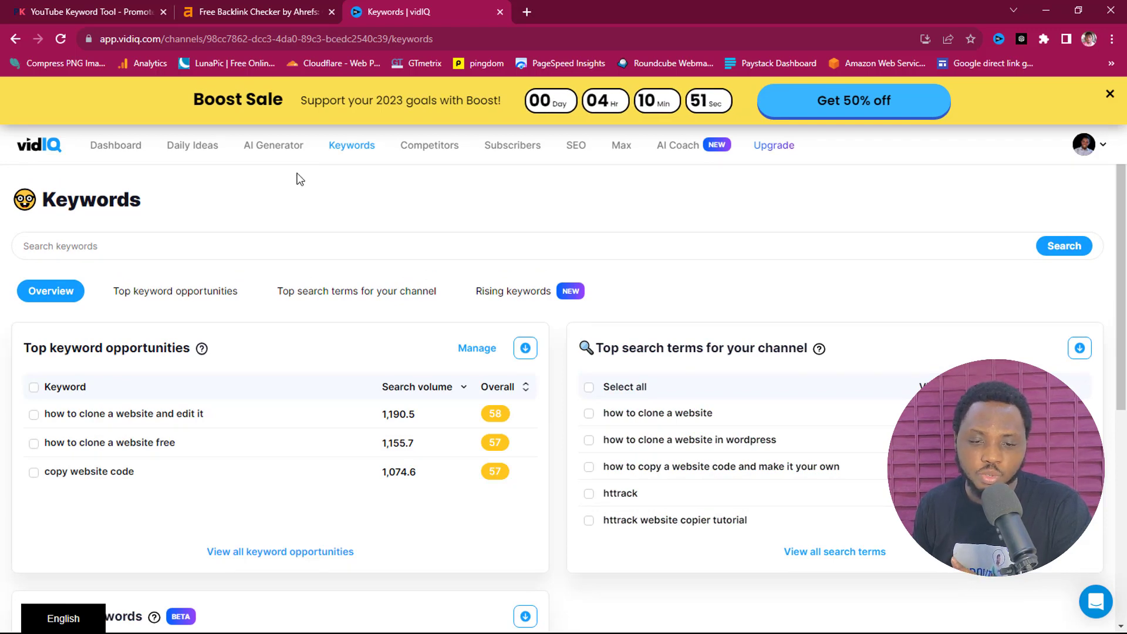
- Search vidIQ for 'wordpress tutorials' to see score 48 and search volume 4,362.7
left_click(88, 244)
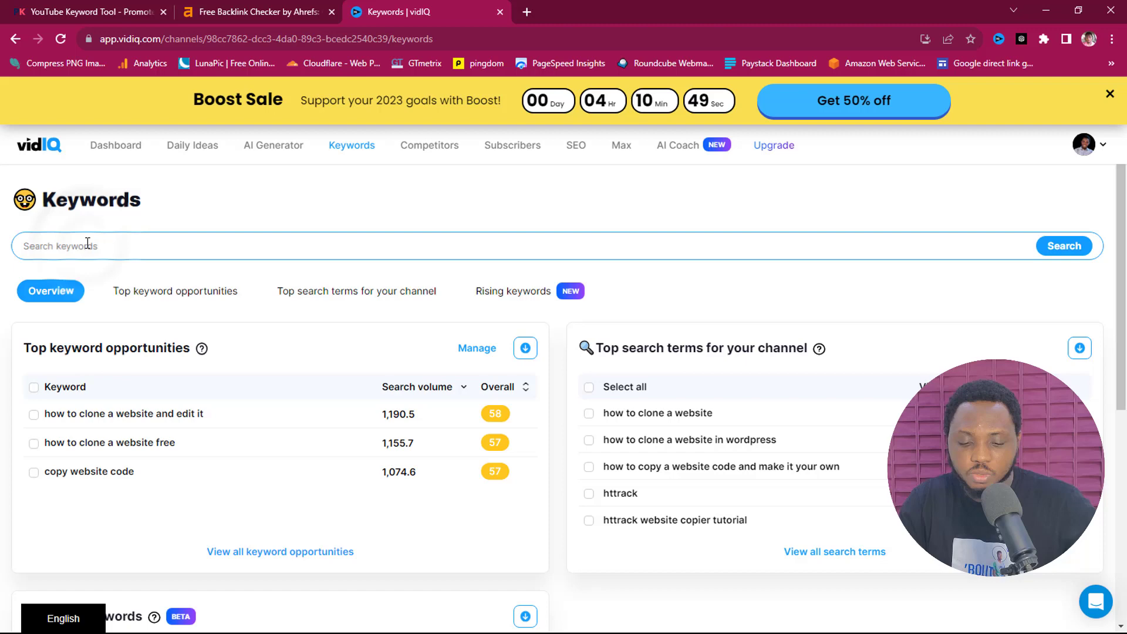
type("wordpress tutorials")
key("Return")
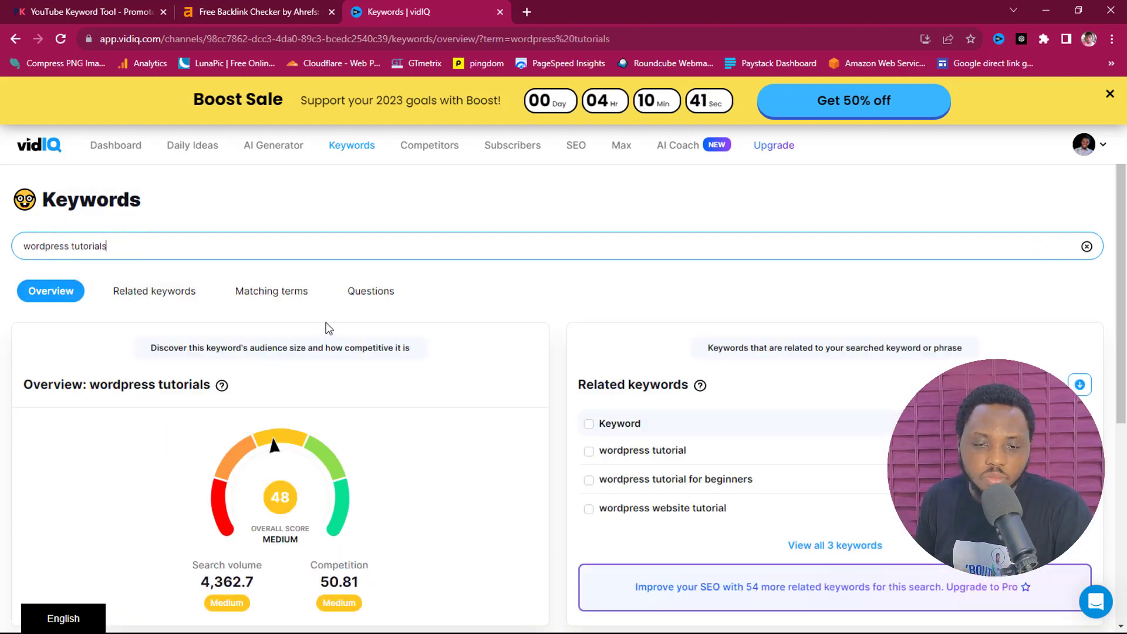
scroll(327, 329, "down", 1)
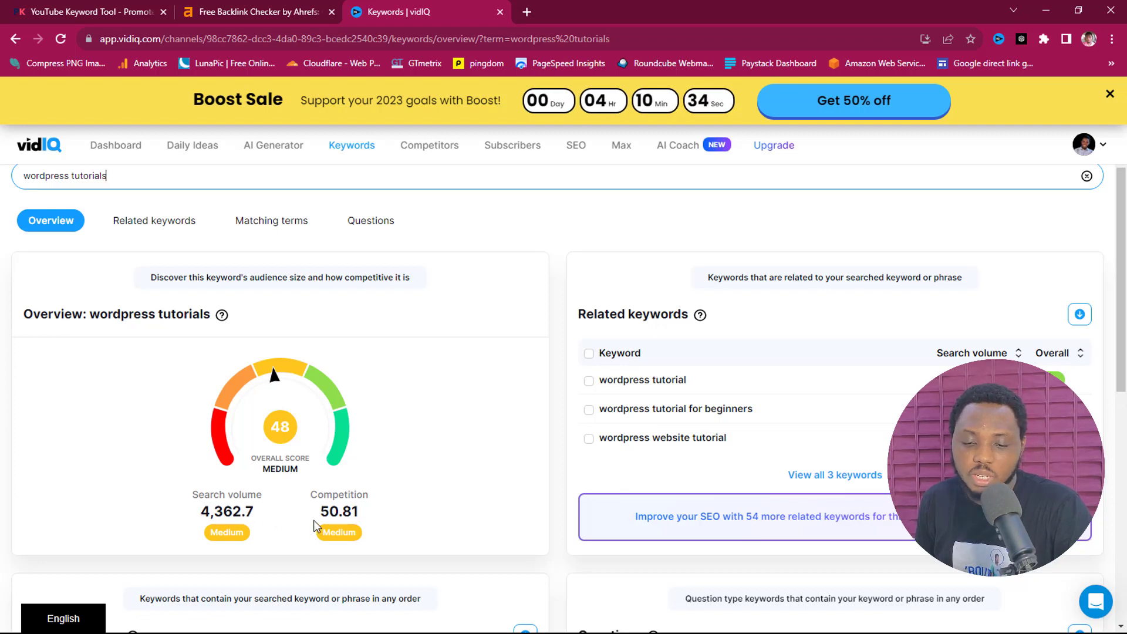
scroll(235, 411, "up", 1)
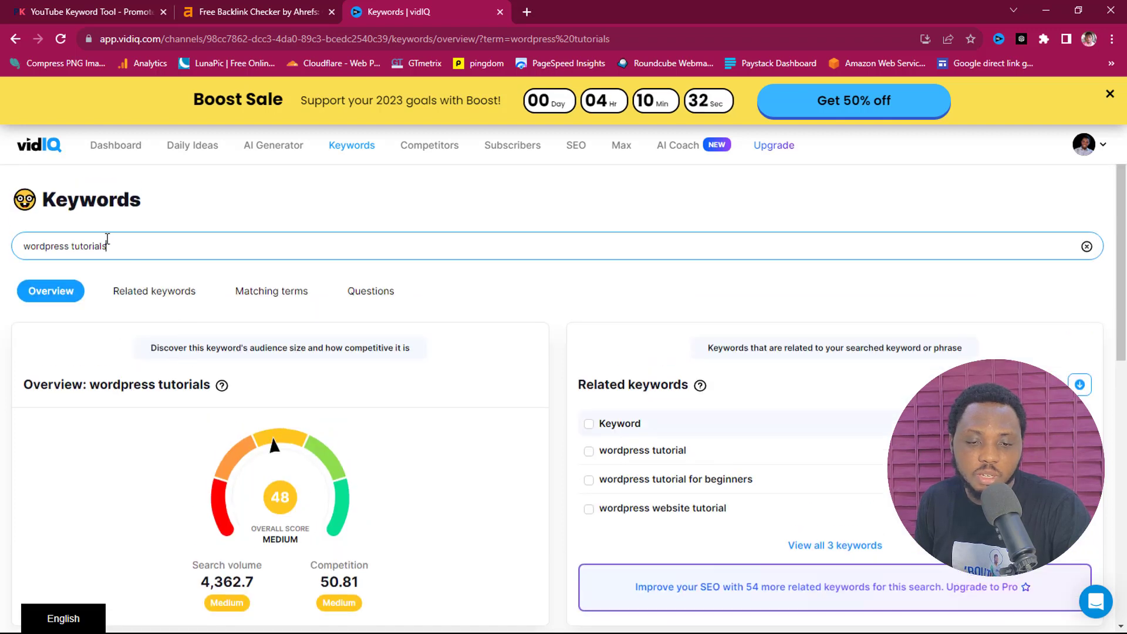
- Copy the 'wordpress tutorials' search term and scroll down to the matching terms
left_click_drag(110, 252, 6, 253)
right_click(69, 254)
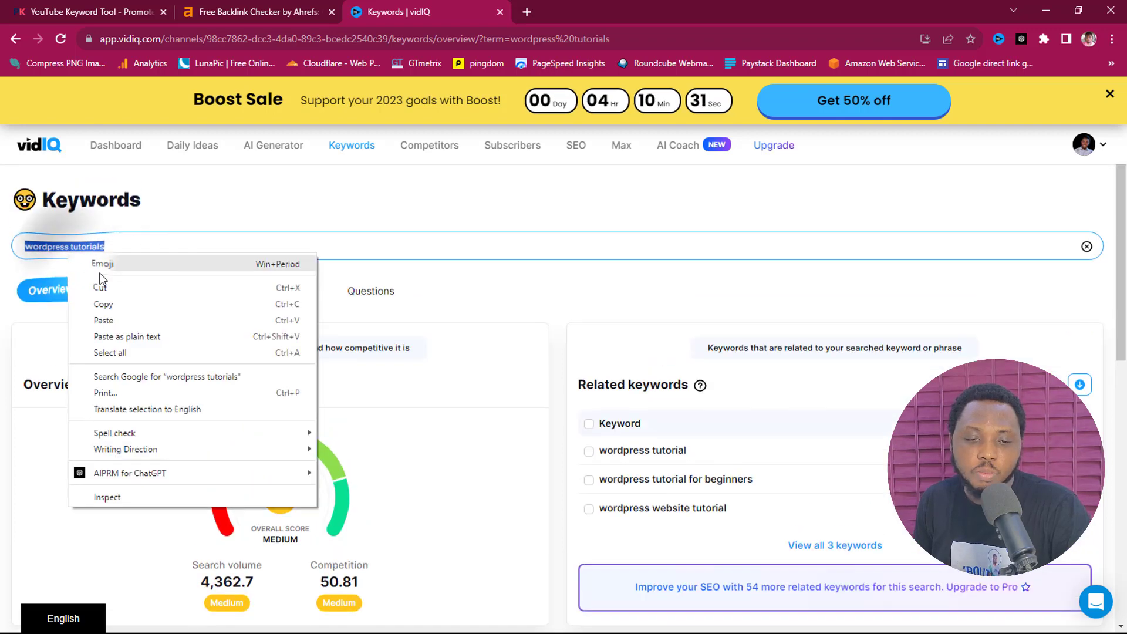
left_click(103, 304)
scroll(126, 379, "down", 6)
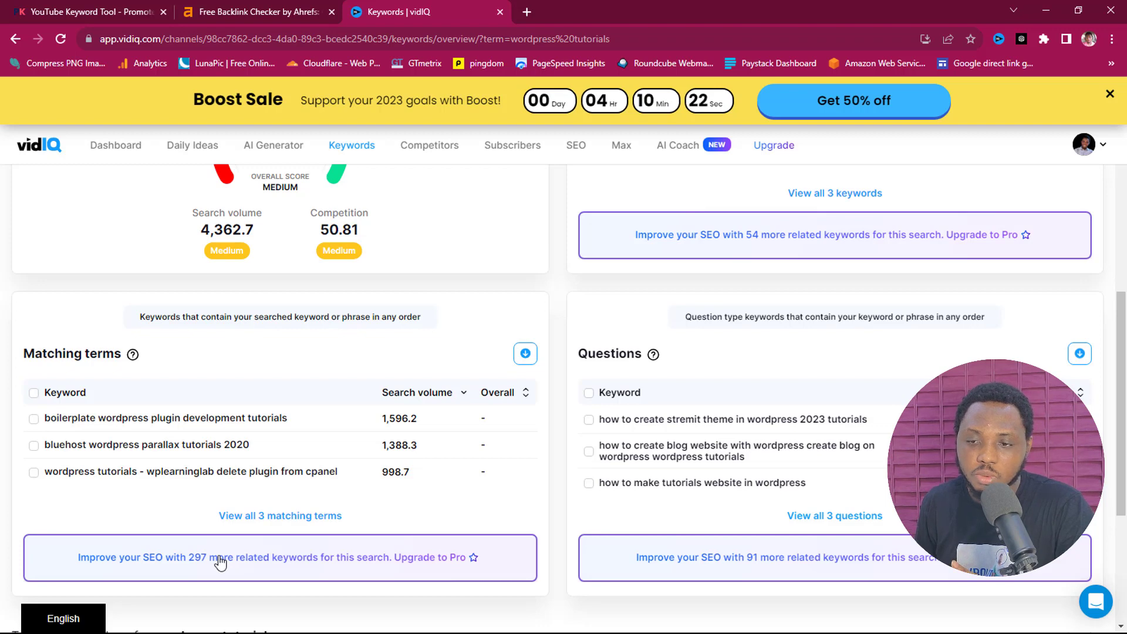
- Paste 'wordpress tutorials' into PromoterKit's YouTube Keyword Tool for 4413 monthly searches, difficulty 5.08, score 4.79
left_click(109, 13)
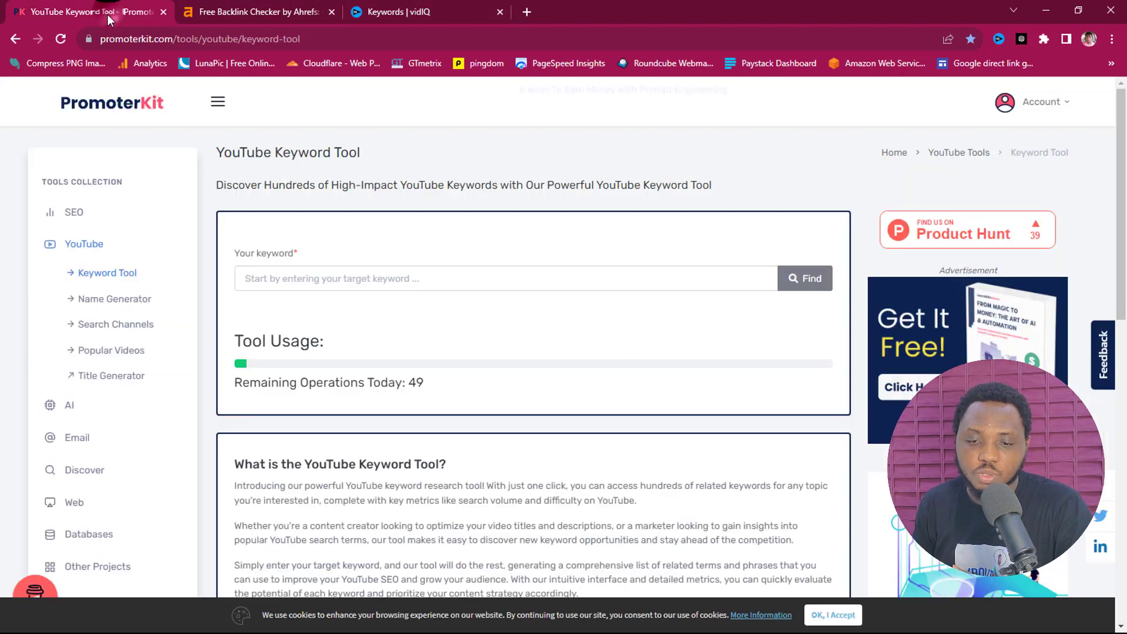
left_click(287, 278)
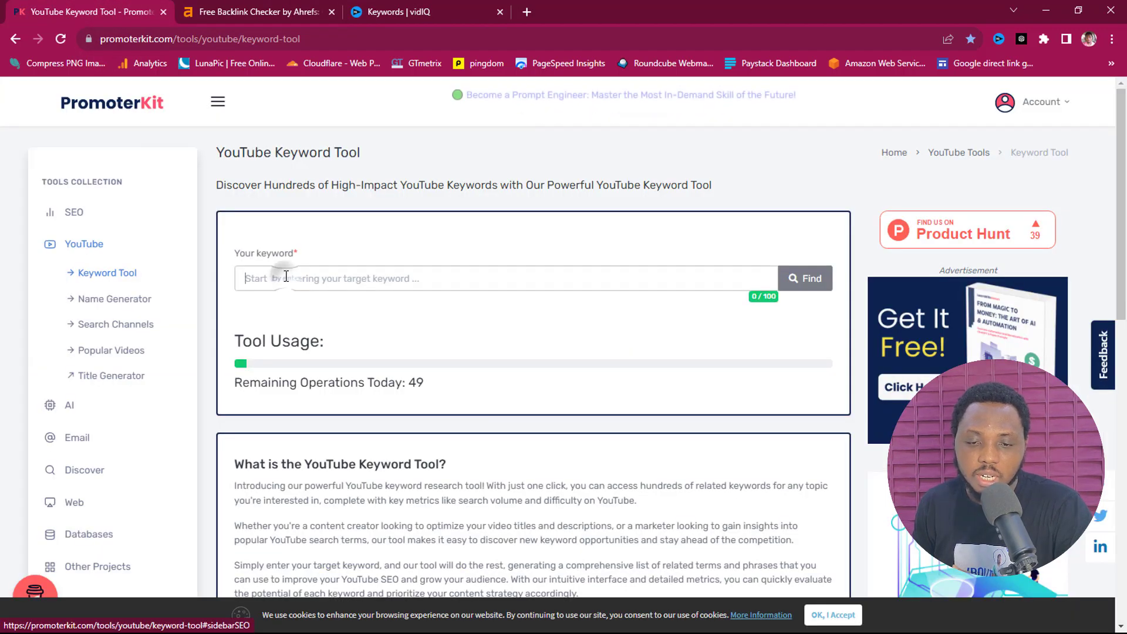
key("ctrl+v")
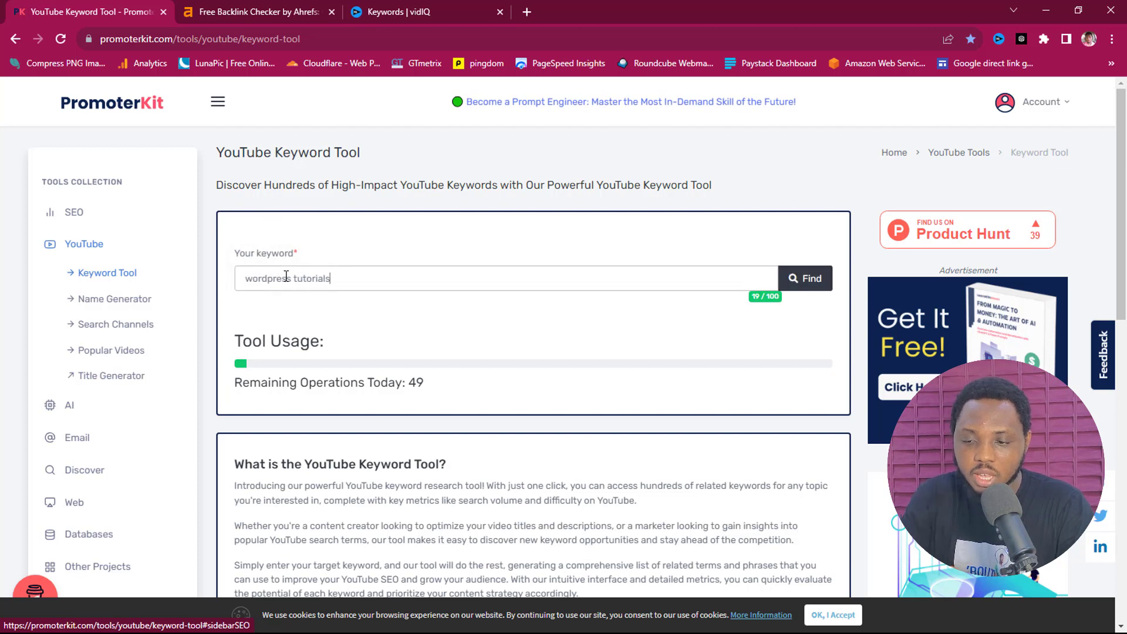
left_click(810, 277)
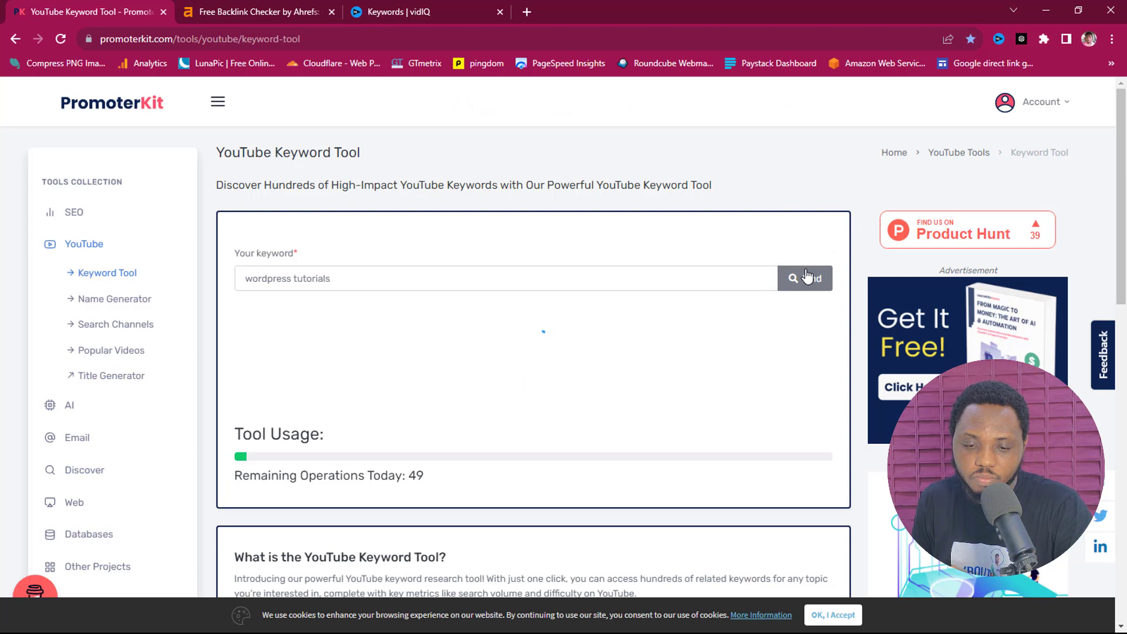
scroll(781, 293, "down", 4)
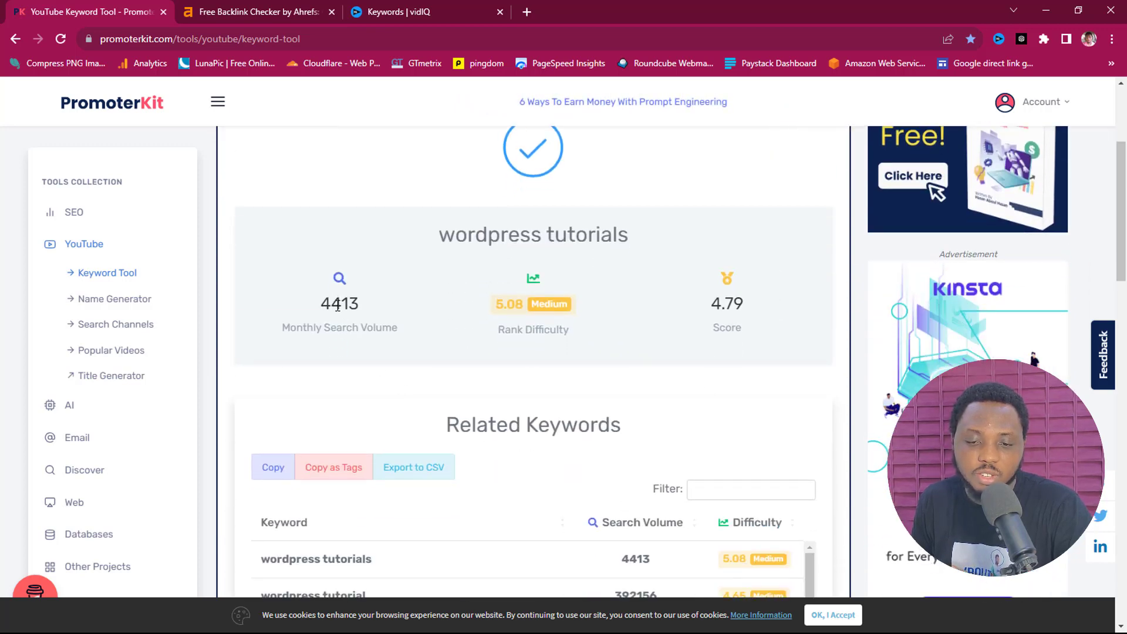
left_click(393, 15)
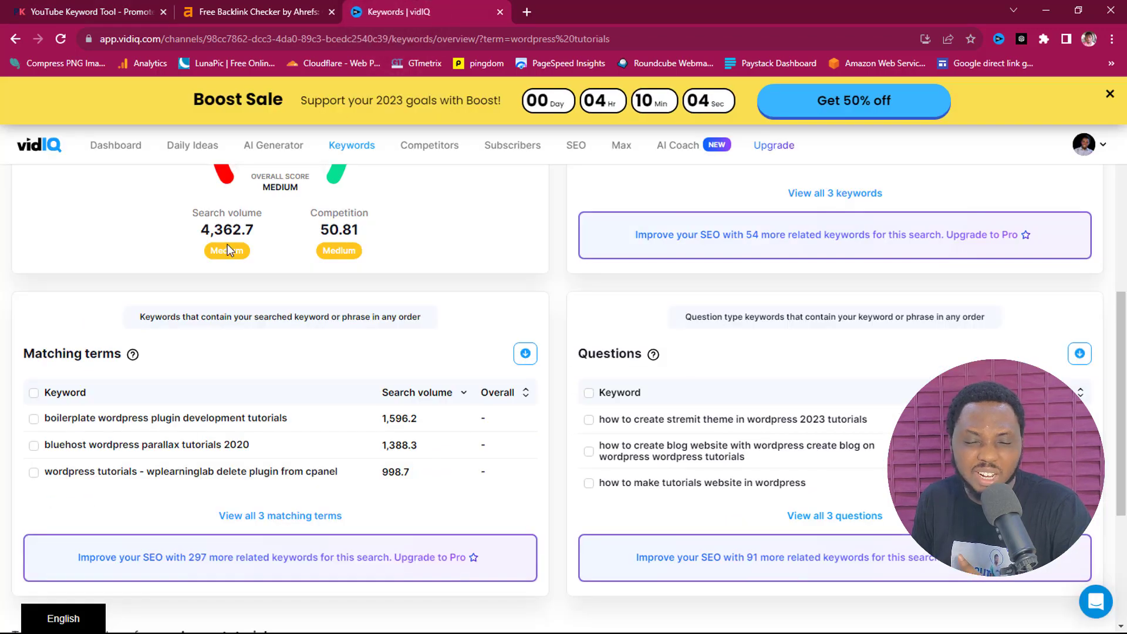
left_click(104, 7)
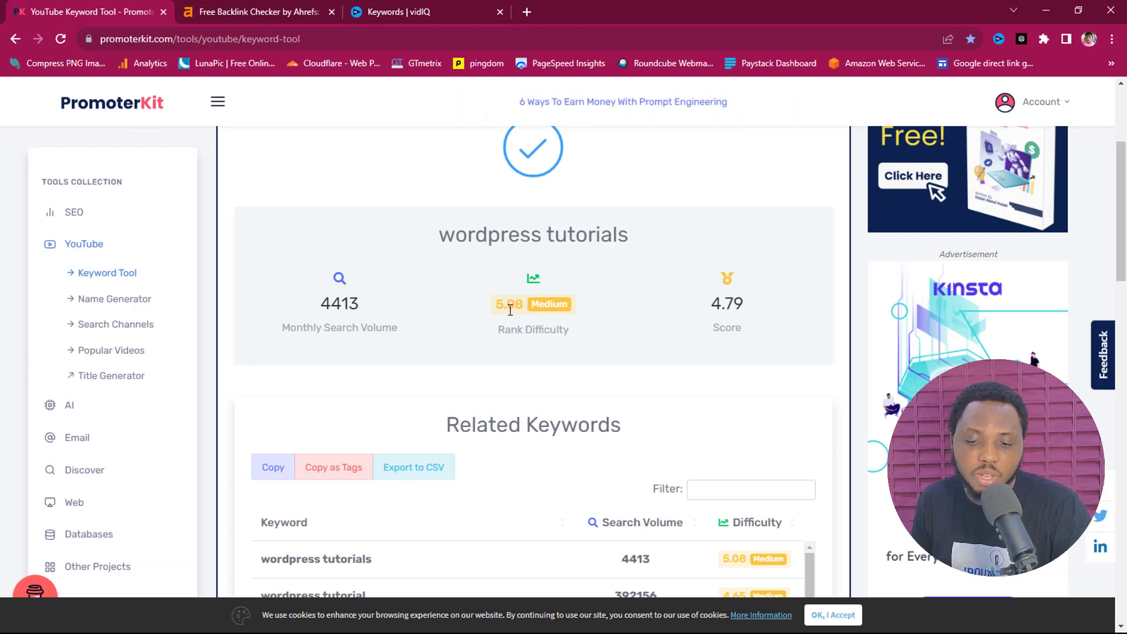
scroll(510, 310, "down", 3)
scroll(264, 325, "down", 3)
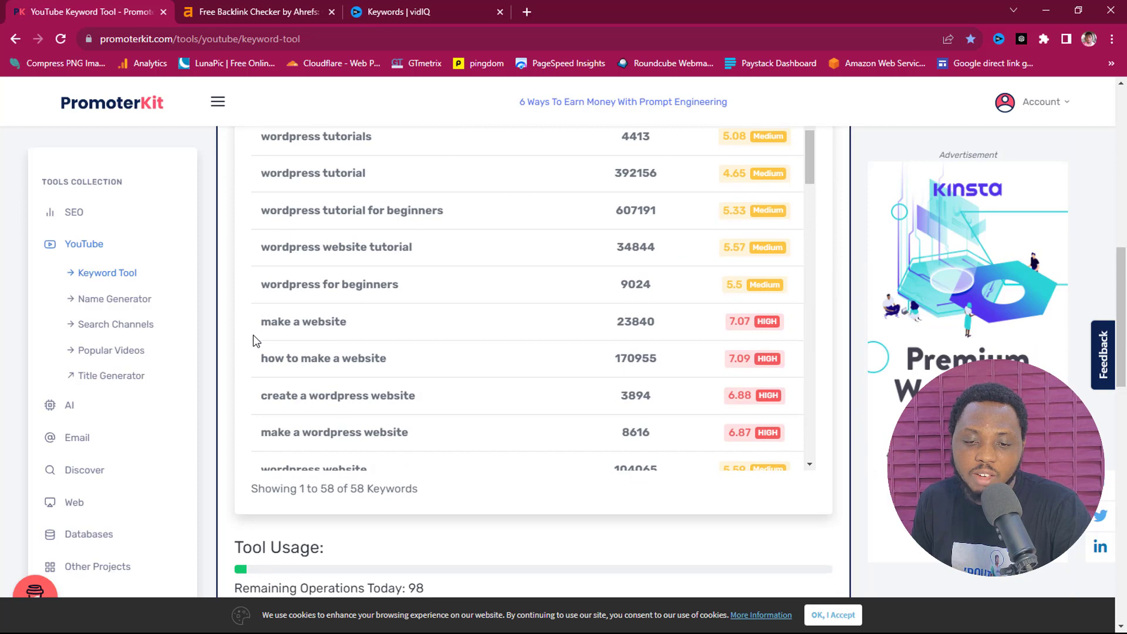
scroll(252, 340, "down", 7)
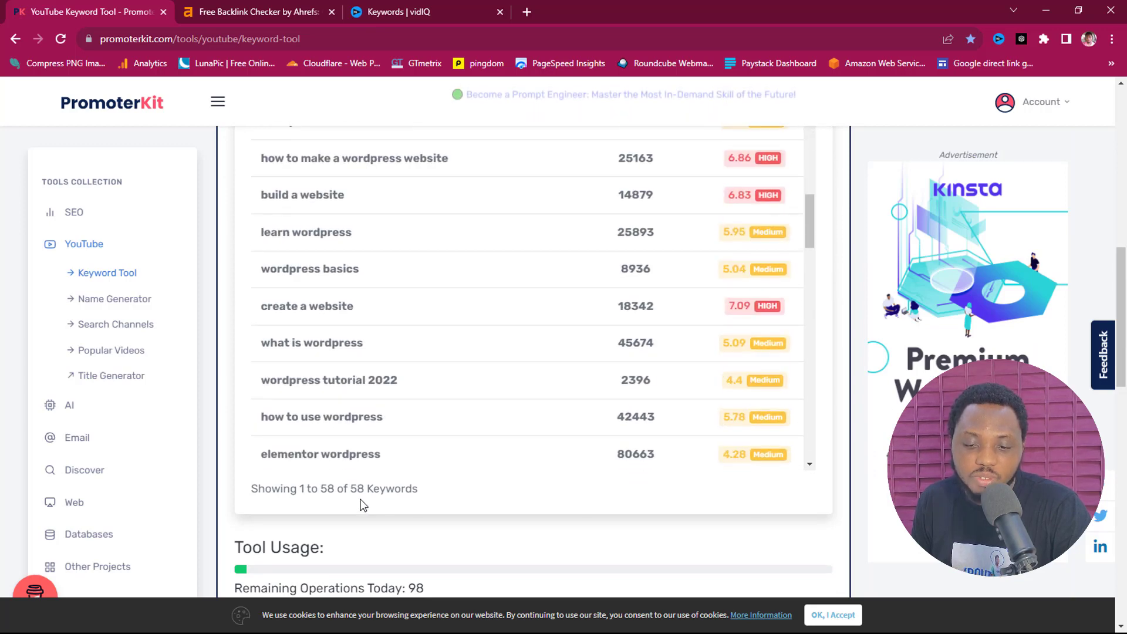